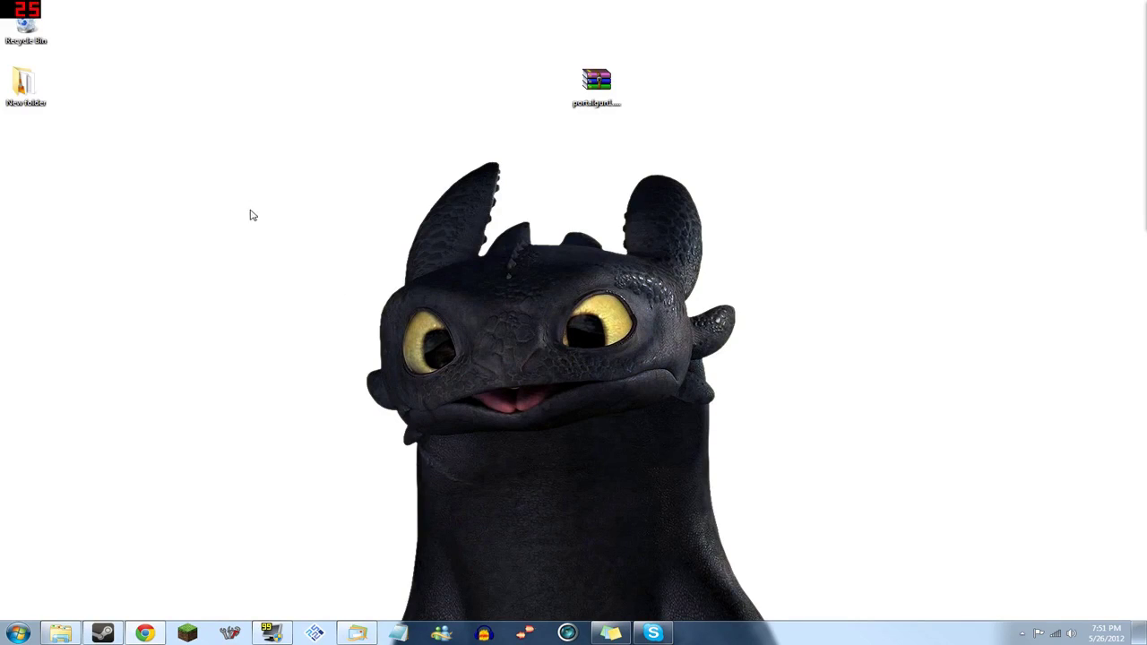
Move the portal gun archive icon to another spot on the desktop.
mouse_move(266, 126)
mouse_down()
mouse_move(641, 408)
mouse_move(806, 570)
mouse_move(826, 626)
mouse_move(707, 448)
mouse_move(353, 108)
mouse_move(313, 137)
mouse_move(350, 180)
mouse_move(820, 618)
mouse_move(852, 614)
mouse_move(847, 637)
mouse_move(830, 629)
mouse_move(828, 643)
mouse_move(627, 376)
mouse_move(358, 187)
mouse_move(321, 145)
mouse_move(332, 155)
mouse_up()
drag(556, 56, 674, 134)
mouse_move(593, 83)
mouse_down()
mouse_move(705, 116)
mouse_move(696, 142)
mouse_up()
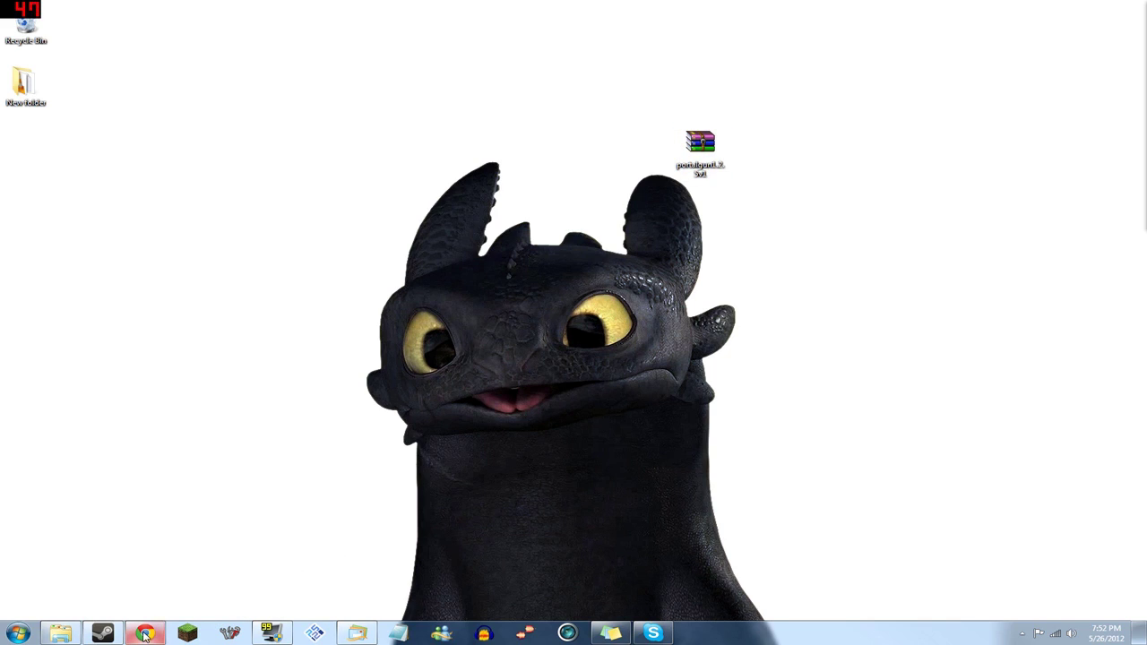
Open the AppData Roaming folder by searching for %appdata%.
mouse_move(148, 634)
key(super)
text(%appdat)
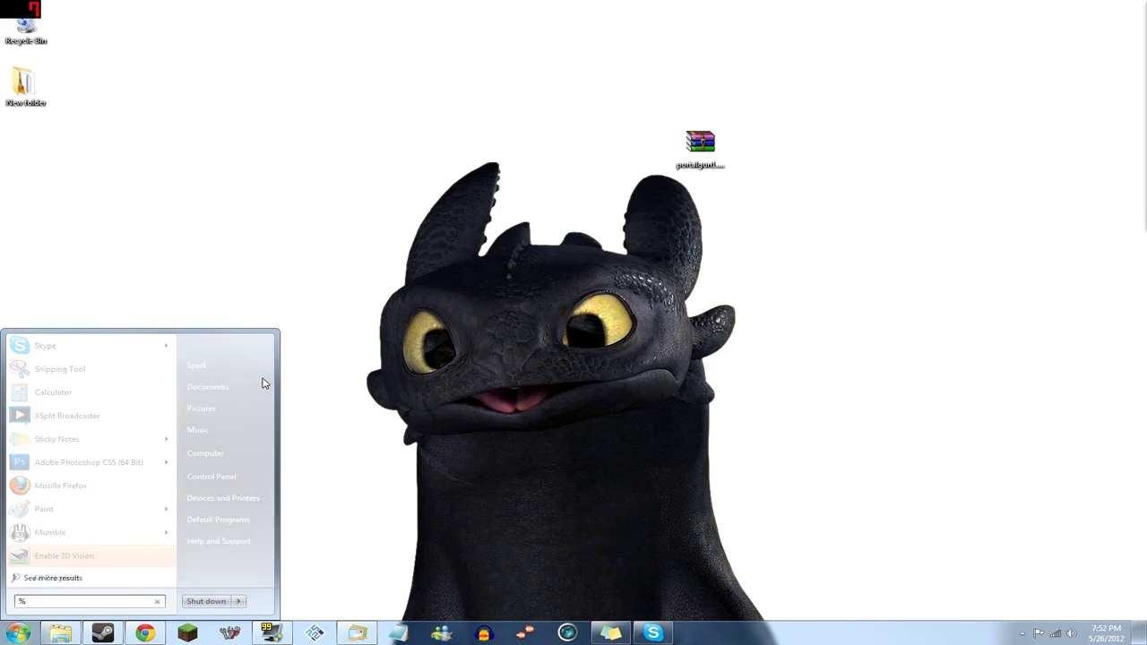
text(a)
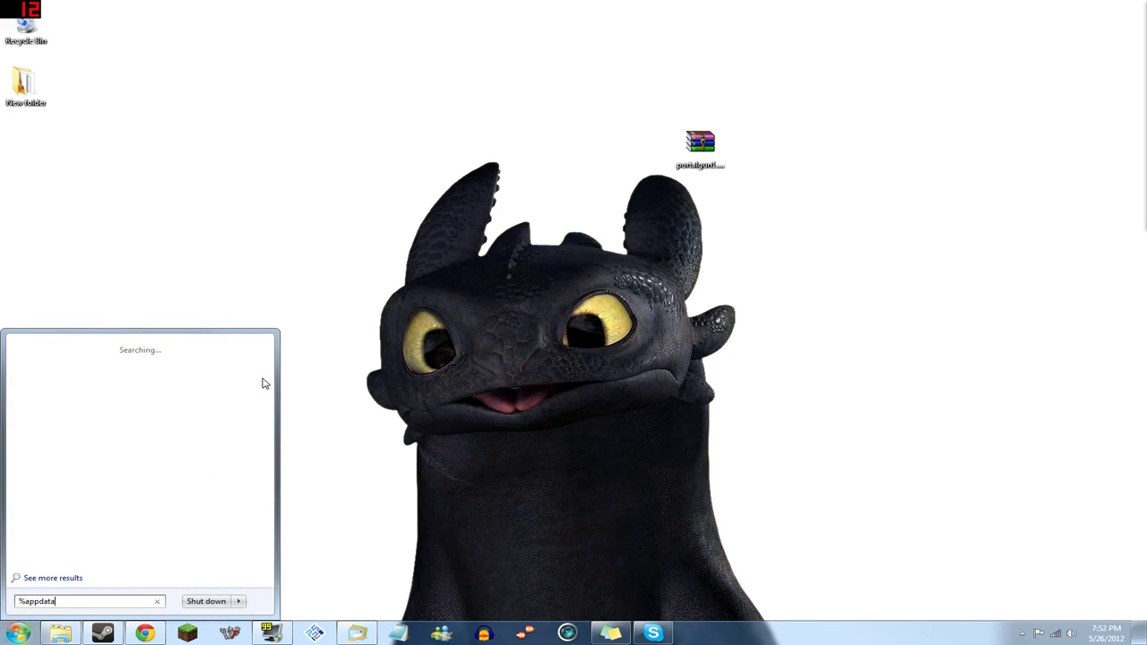
text(%)
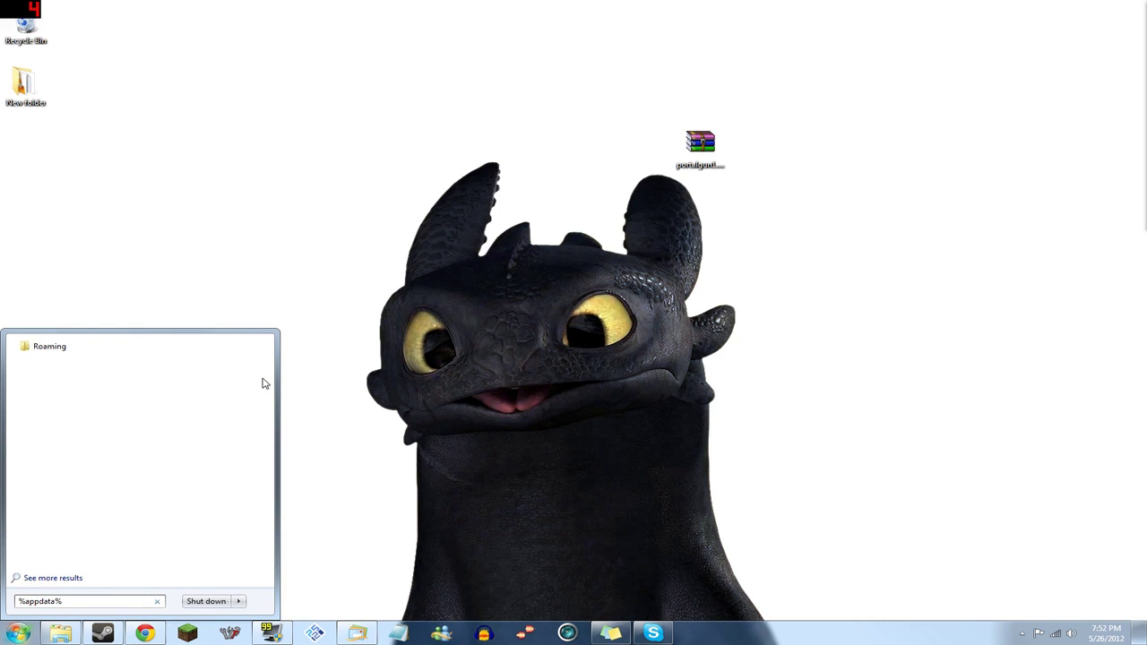
key(Return)
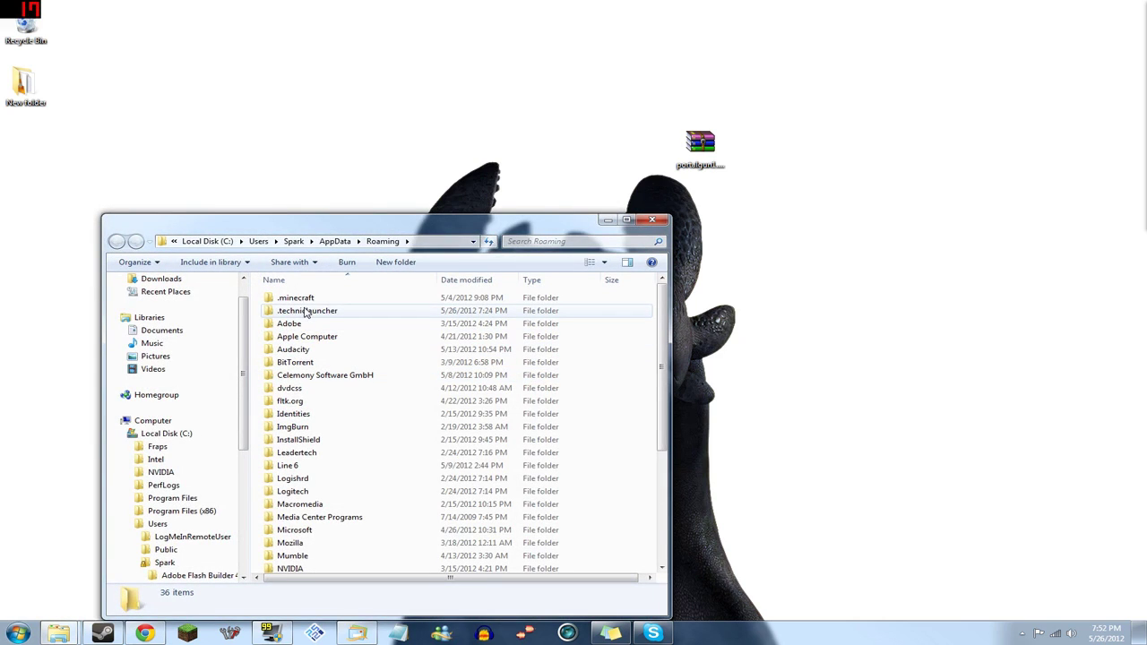
Open .techniclauncher\technicssp\mods, browse its mod list and widen the window to show the full path.
double_click(304, 312)
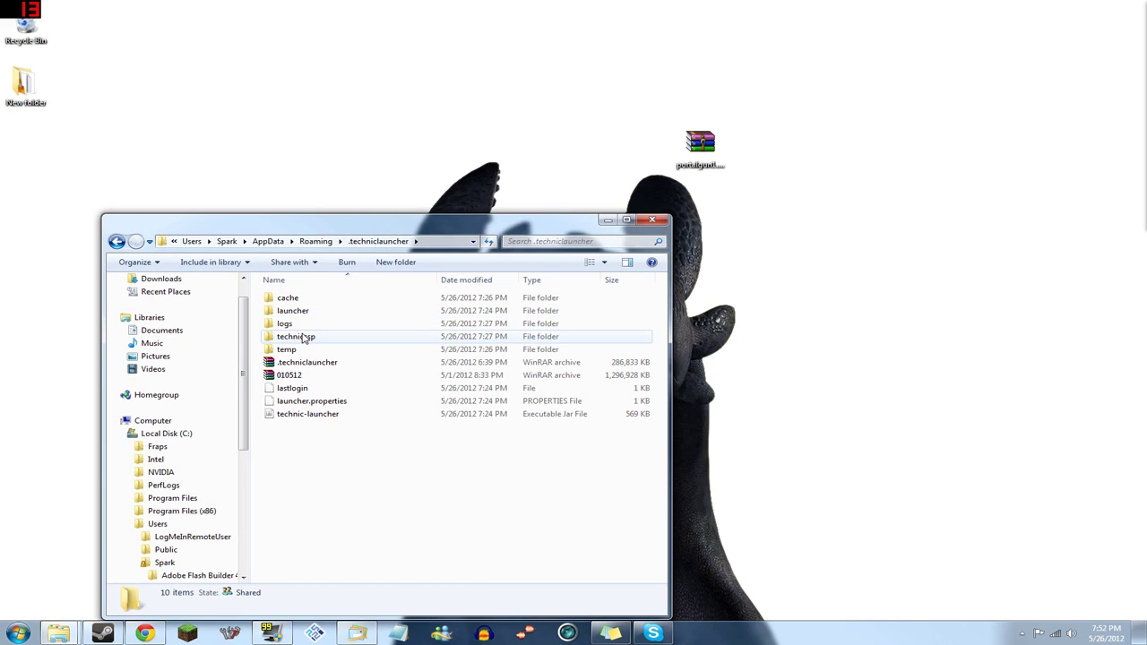
double_click(304, 338)
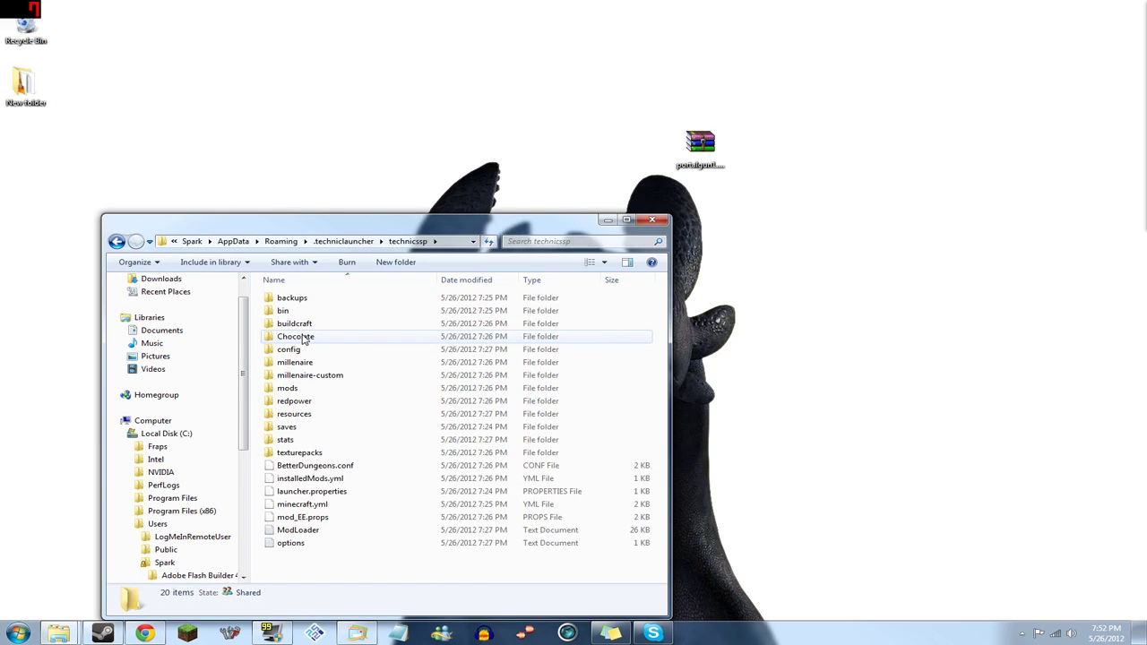
double_click(309, 387)
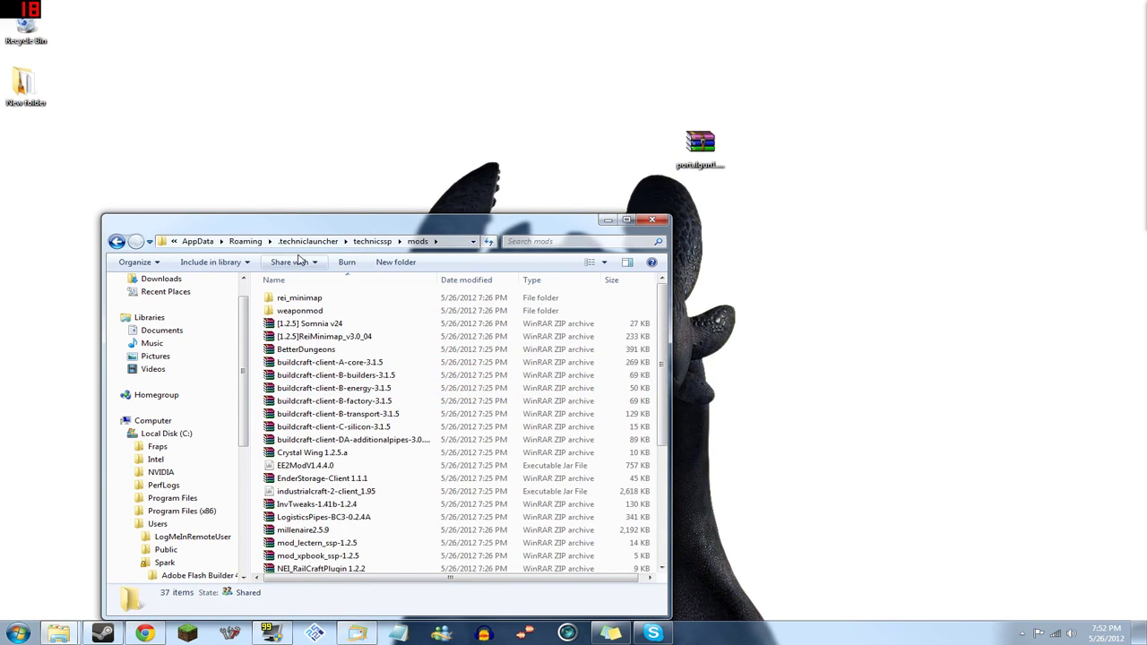
drag(345, 218, 345, 126)
scroll(412, 259, down, 5)
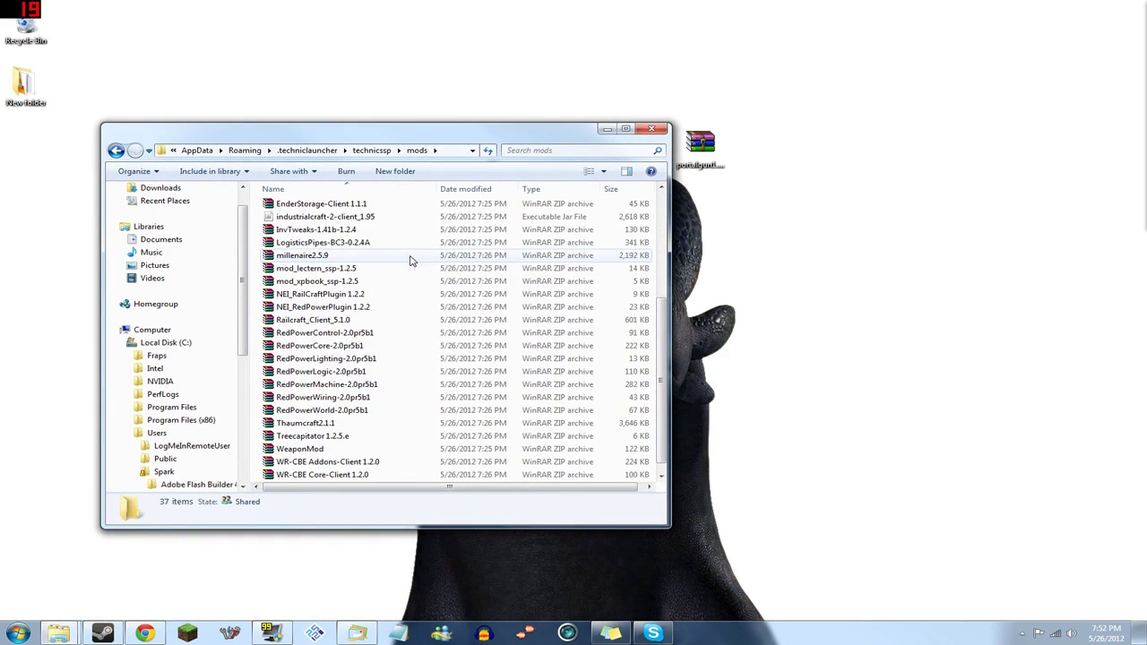
scroll(448, 269, down, 1)
scroll(567, 275, up, 3)
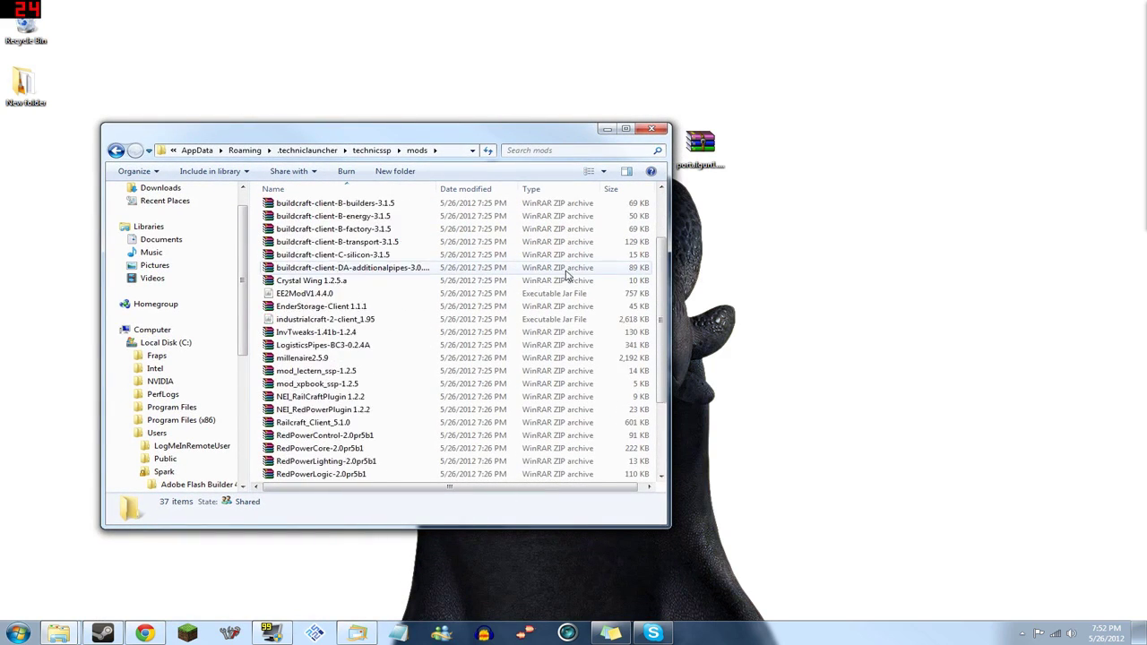
scroll(566, 275, up, 2)
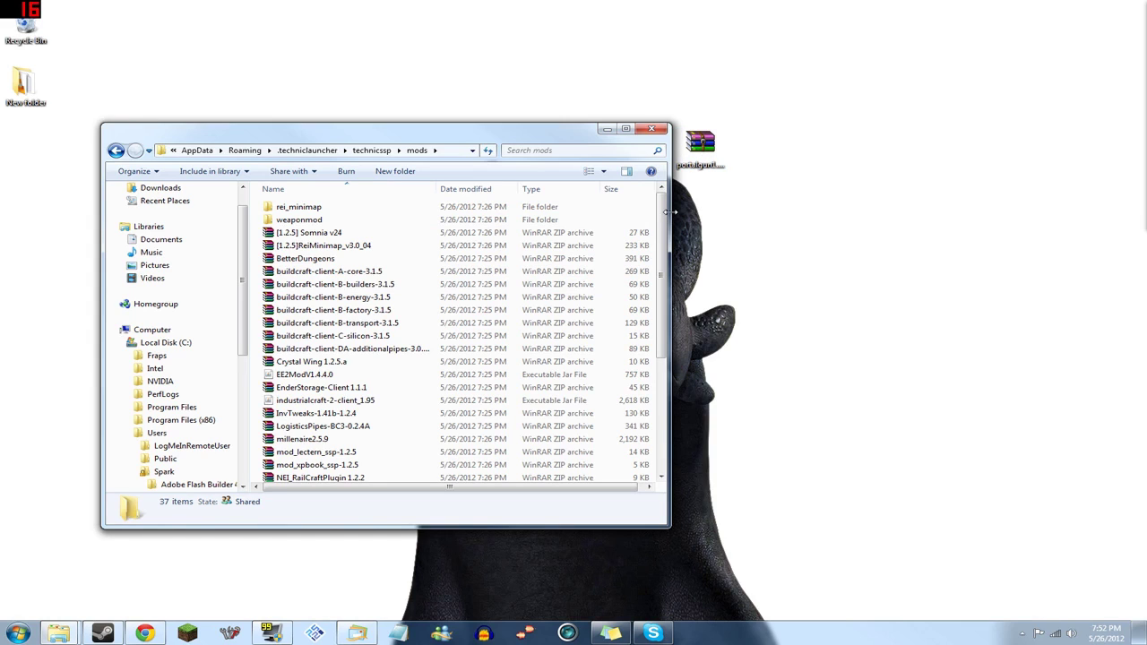
drag(670, 211, 876, 212)
drag(714, 126, 678, 157)
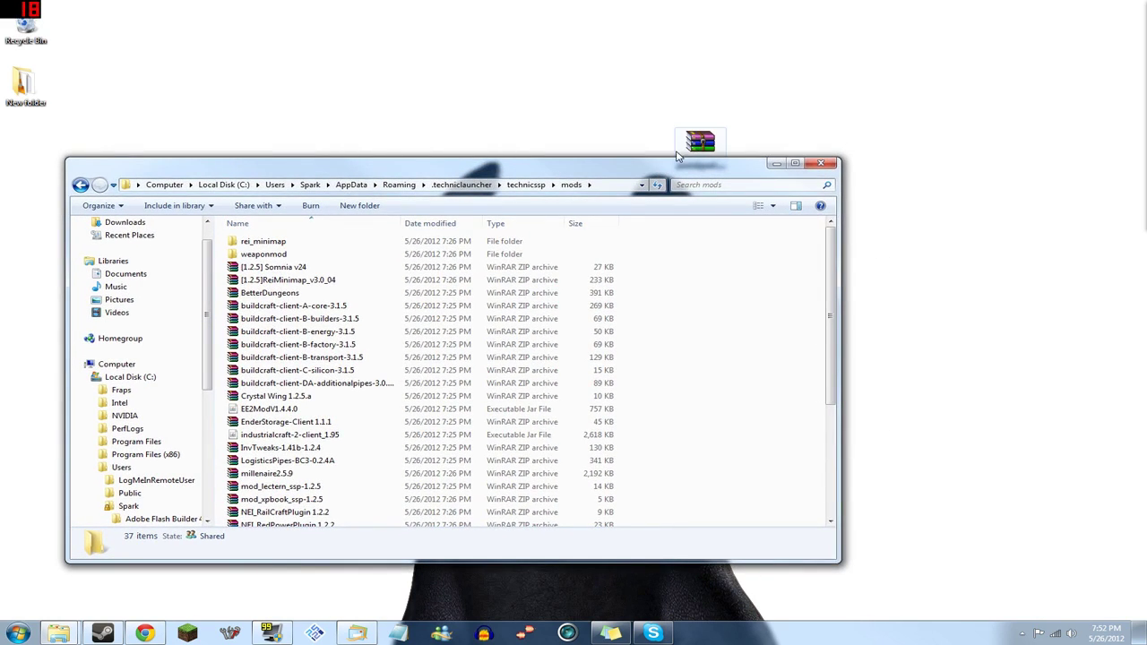
Open portalgun1.2.5v1.zip in WinRAR, dismiss the licence reminder and open readme.txt.
double_click(681, 152)
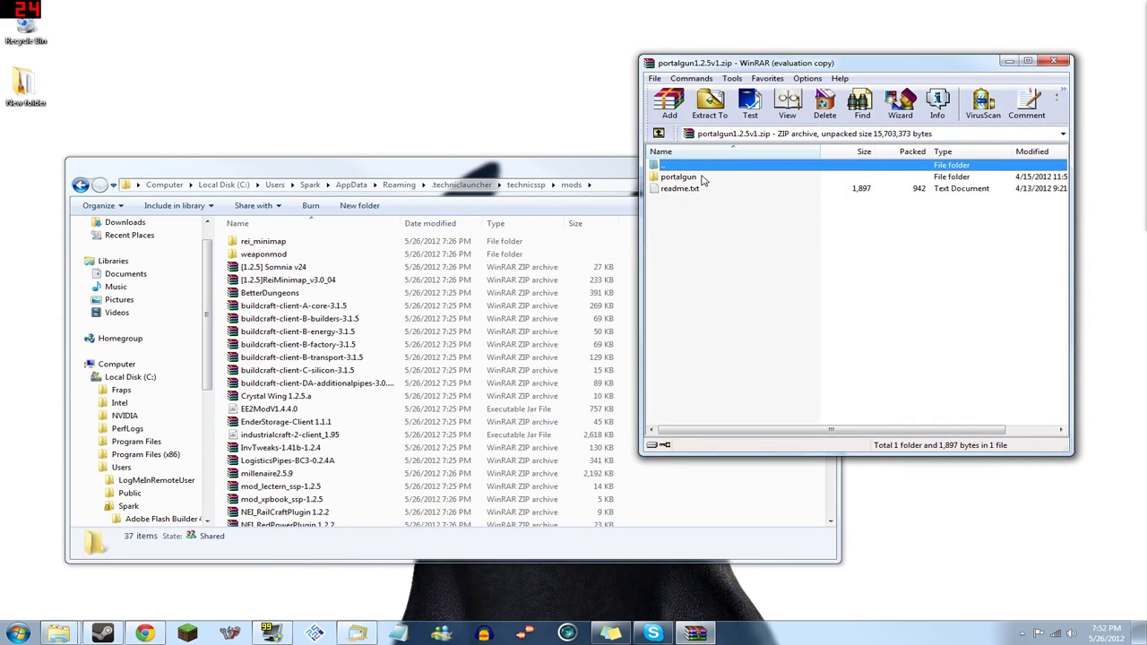
click(912, 260)
double_click(679, 188)
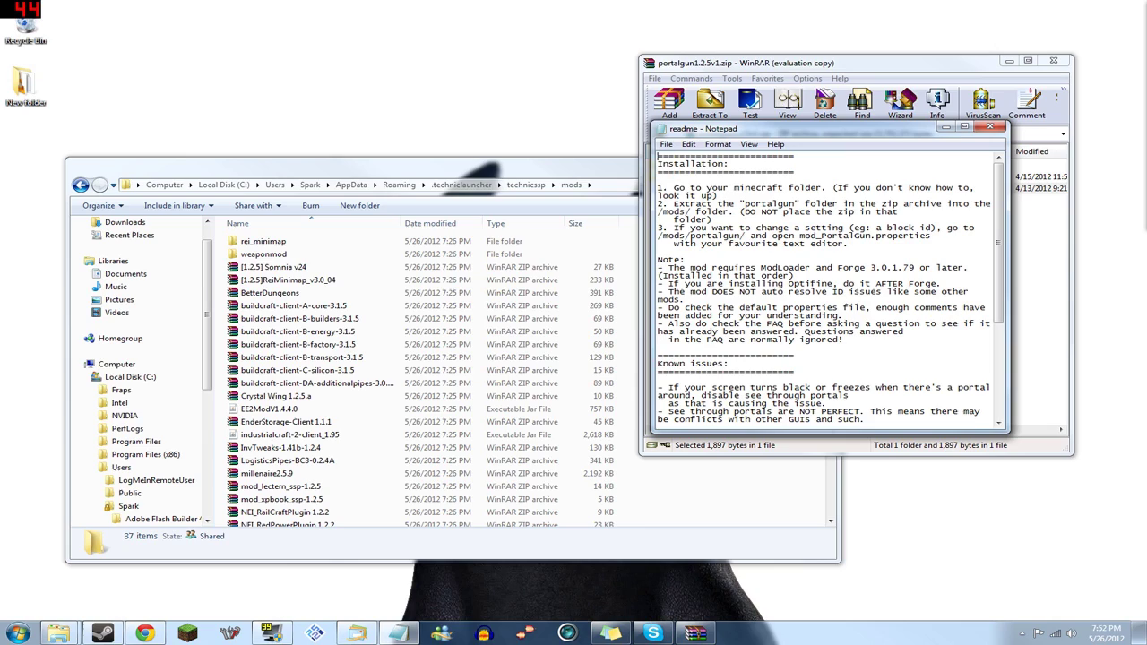
Highlight the /mods/ install location in the readme and arrange it beside the archive.
drag(657, 212, 708, 213)
drag(855, 126, 1053, 188)
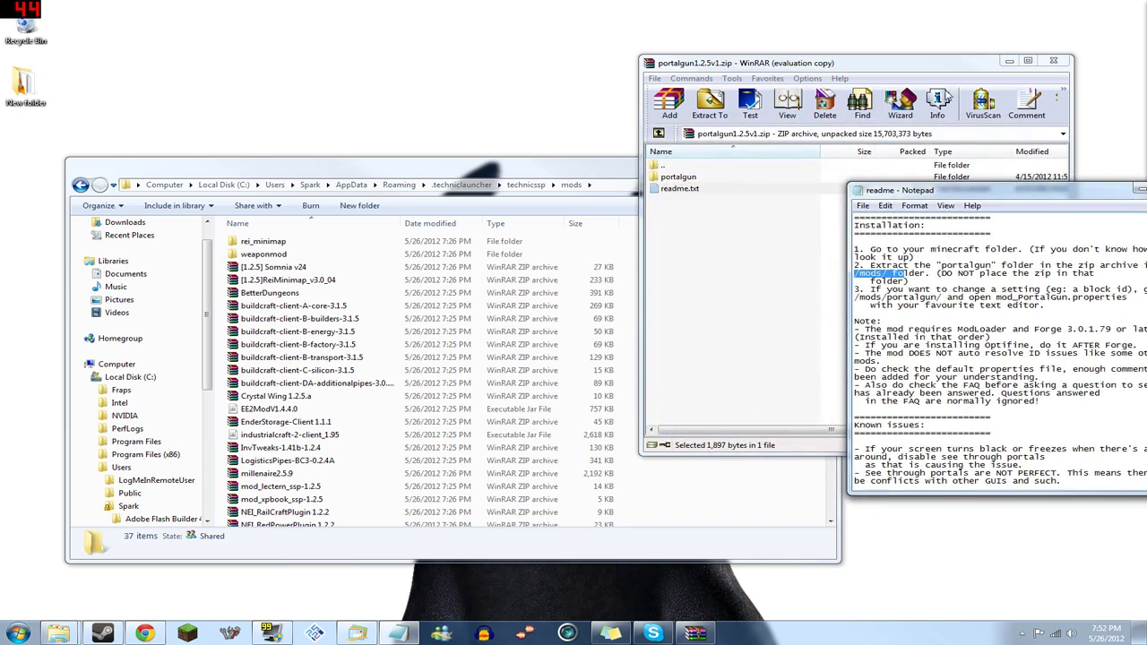
drag(904, 65, 889, 139)
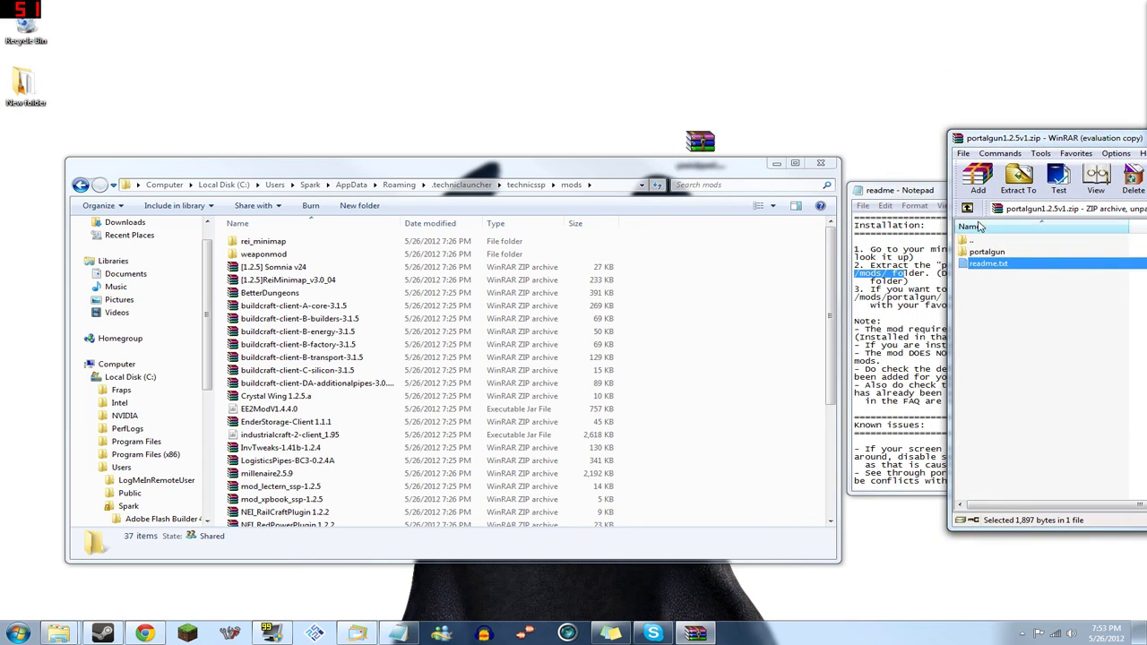
Extract the portalgun folder into the mods folder, moving the progress and archive windows aside.
click(988, 252)
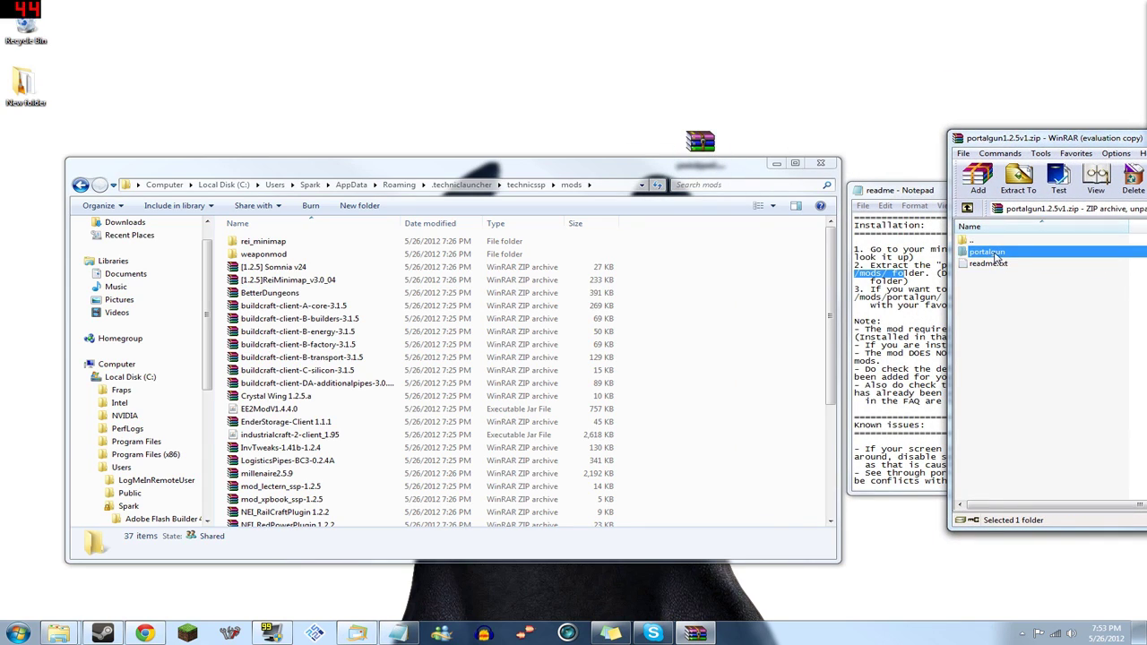
drag(994, 257, 767, 288)
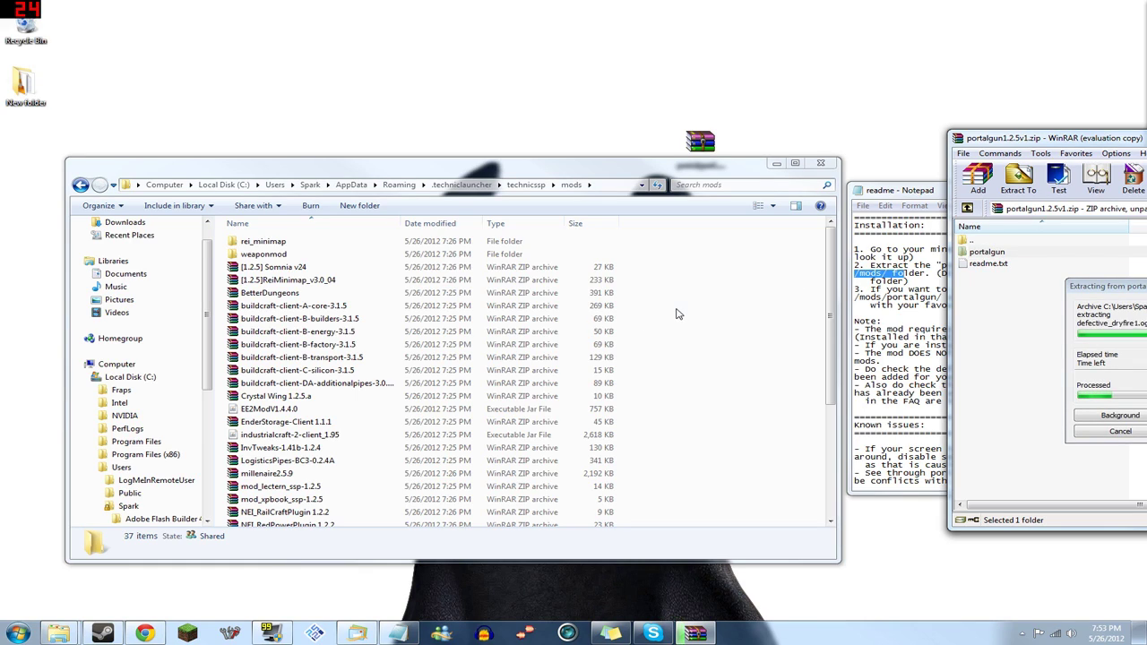
mouse_move(1125, 290)
mouse_down()
mouse_move(1119, 212)
mouse_move(1025, 209)
mouse_up()
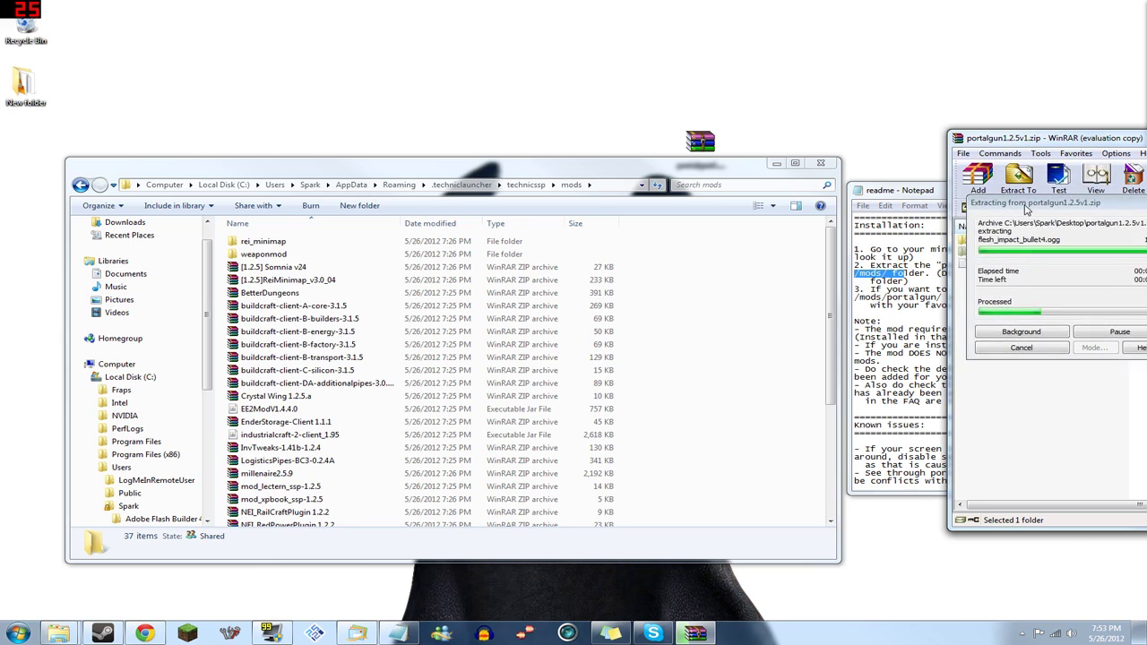
drag(1033, 142, 749, 68)
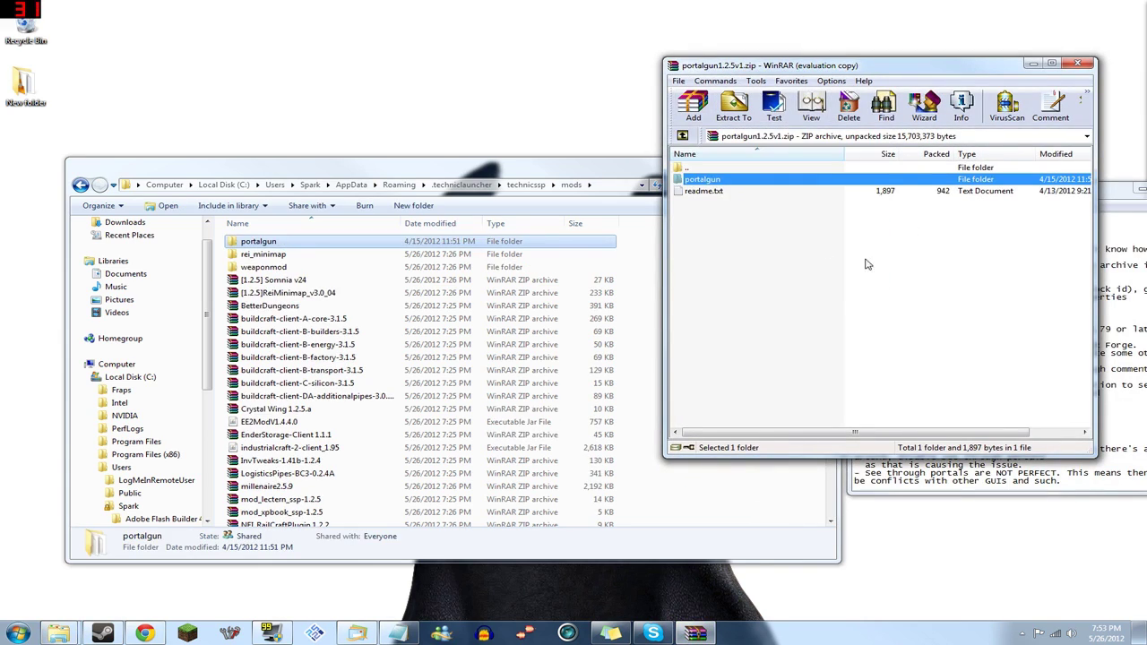
Inspect the portalgun folder and its nested subfolder, then launch Technic Launcher.
double_click(271, 244)
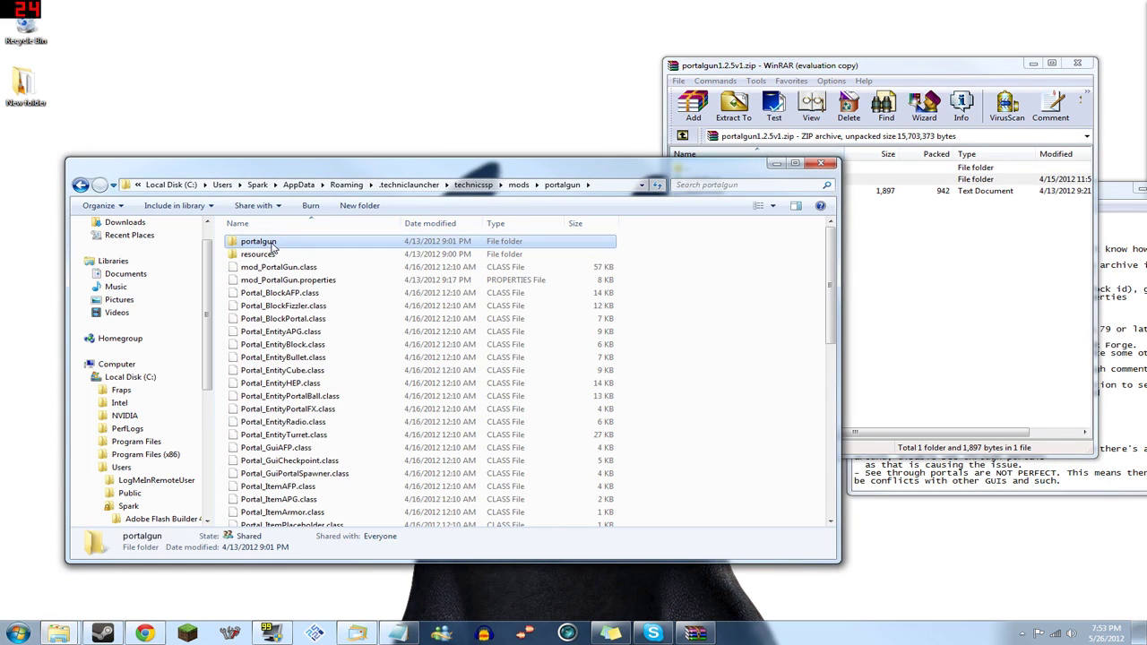
double_click(272, 244)
key(BackSpace)
scroll(264, 267, down, 10)
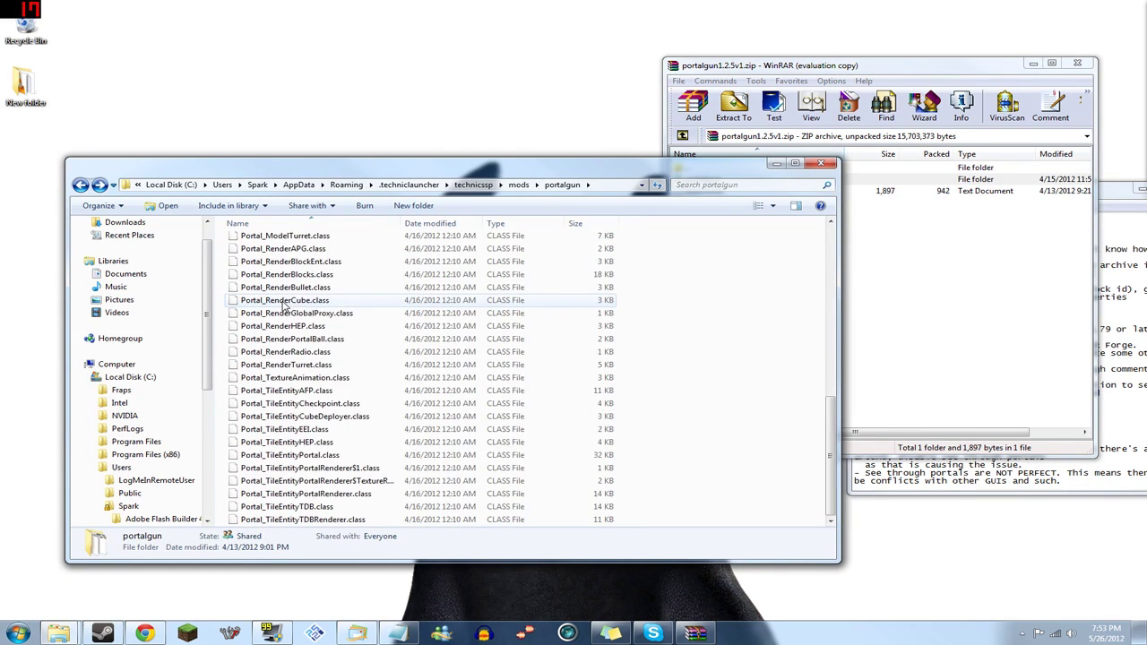
scroll(264, 267, up, 10)
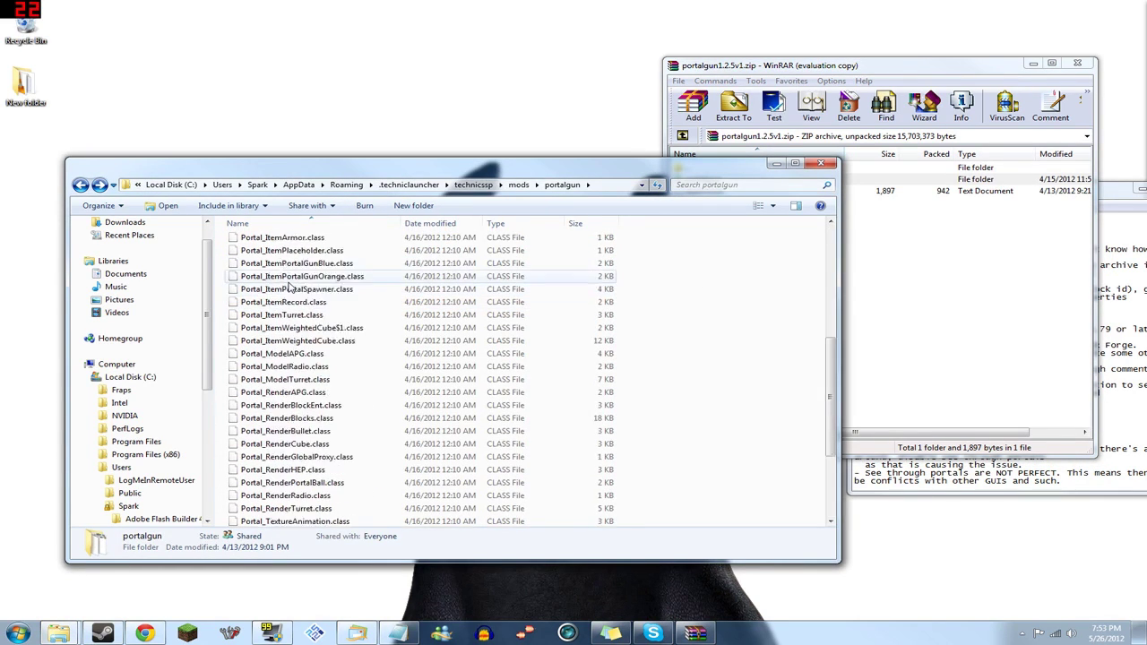
click(229, 633)
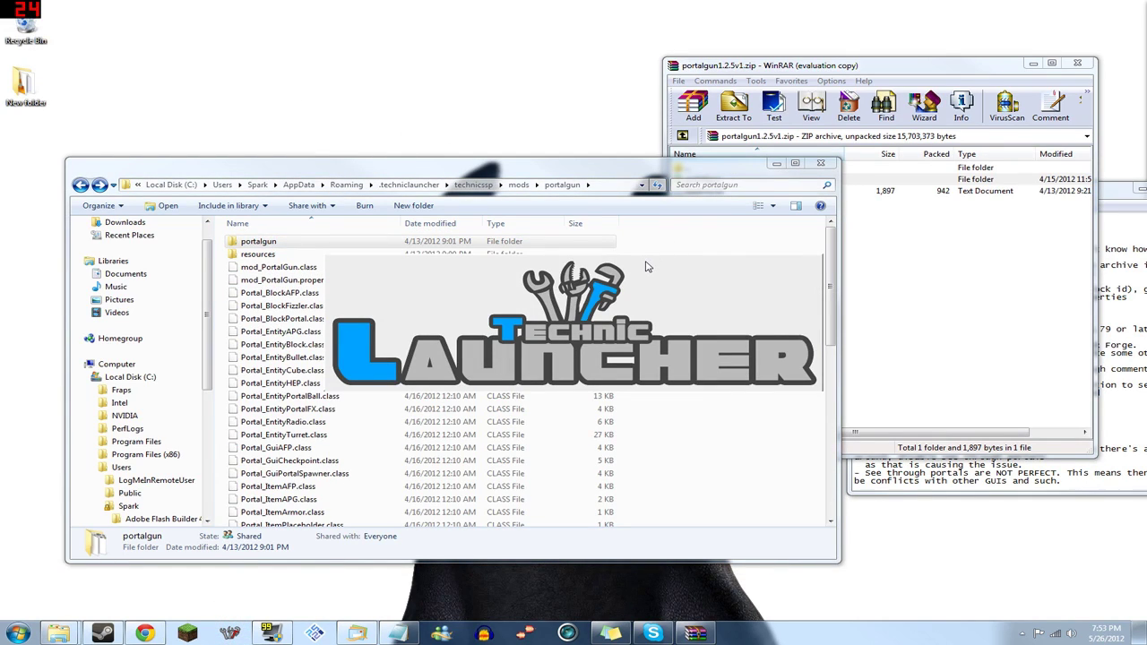
Open and cancel the launcher Options, then log in to start Technic SSP.
click(953, 68)
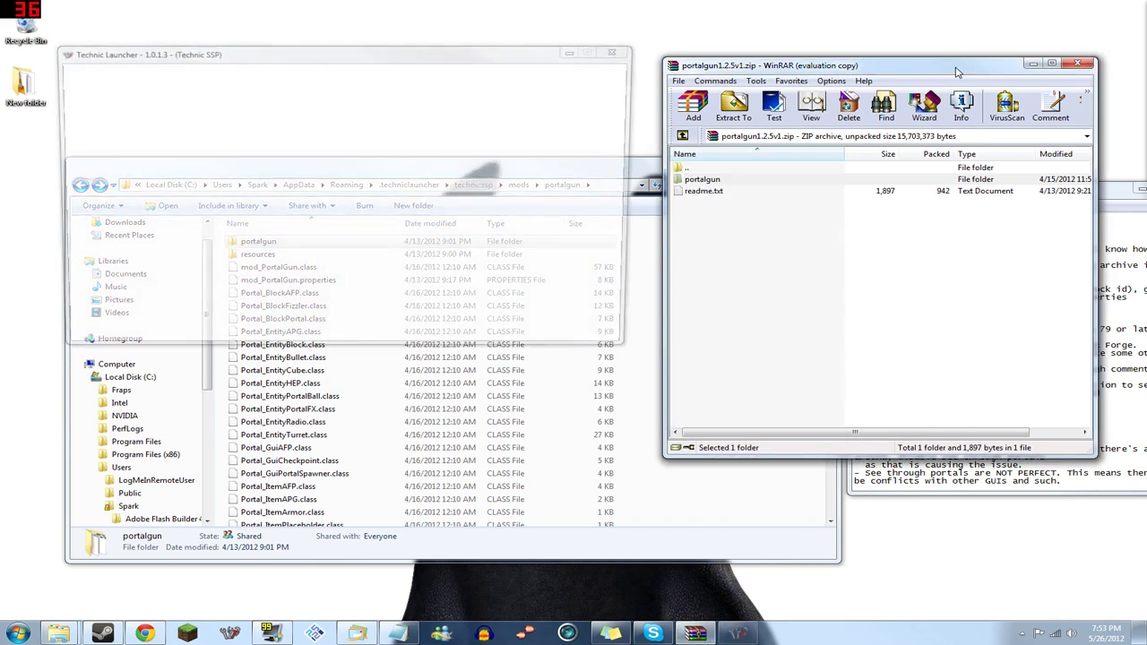
click(590, 315)
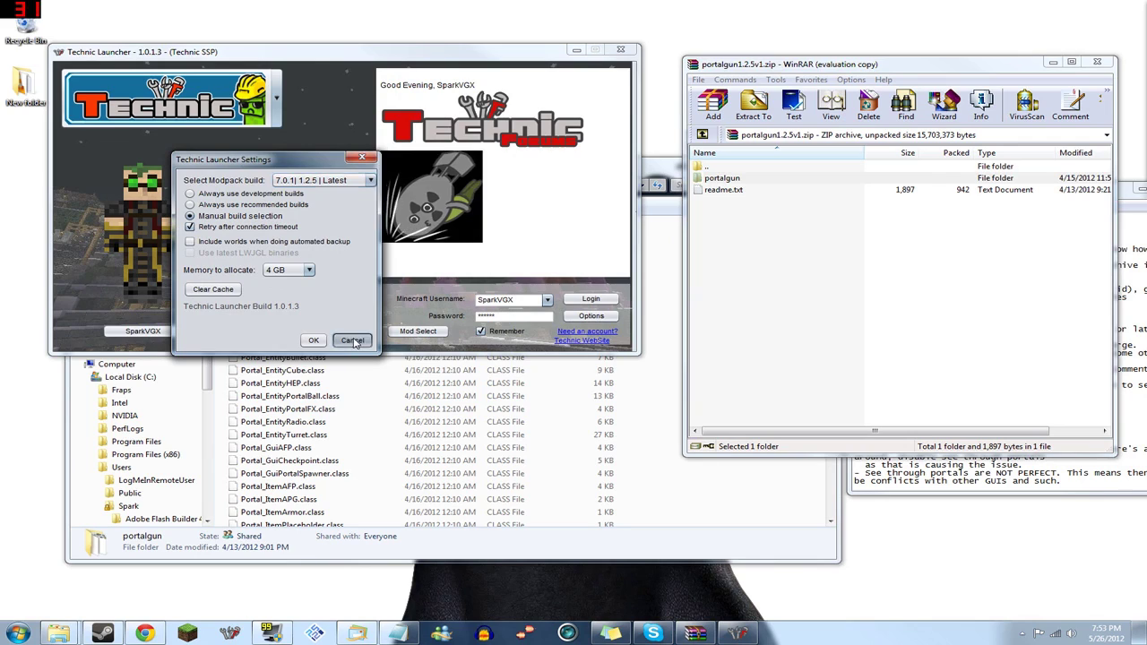
click(350, 340)
click(591, 299)
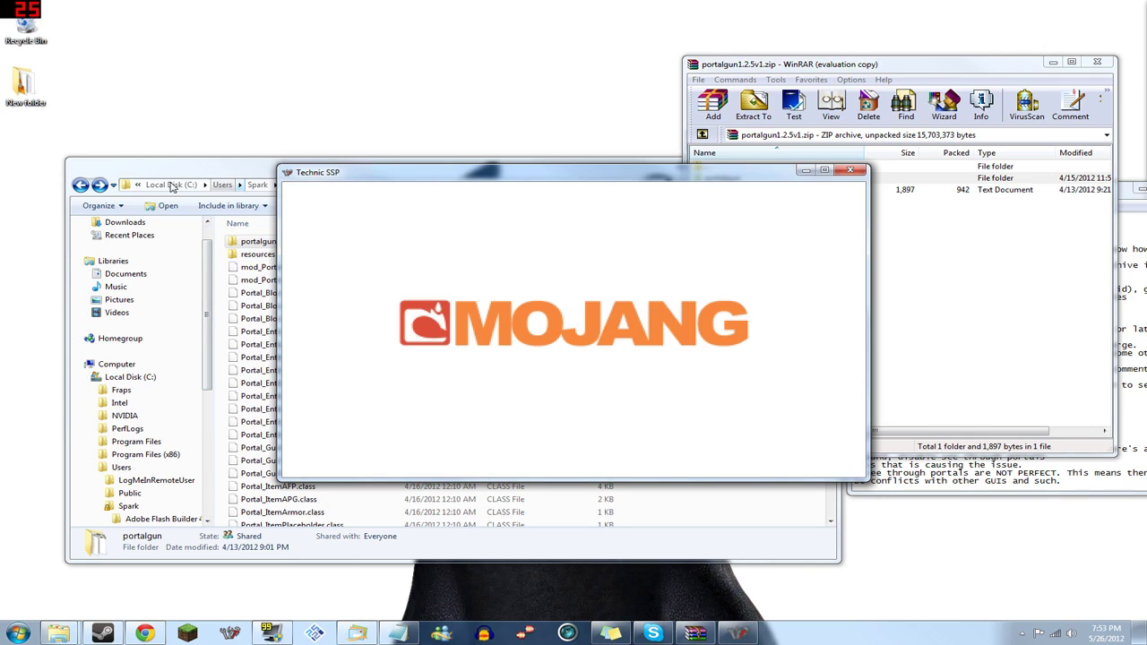
Create a singleplayer world named 'Portalgun test' and open the inventory once it loads.
click(267, 174)
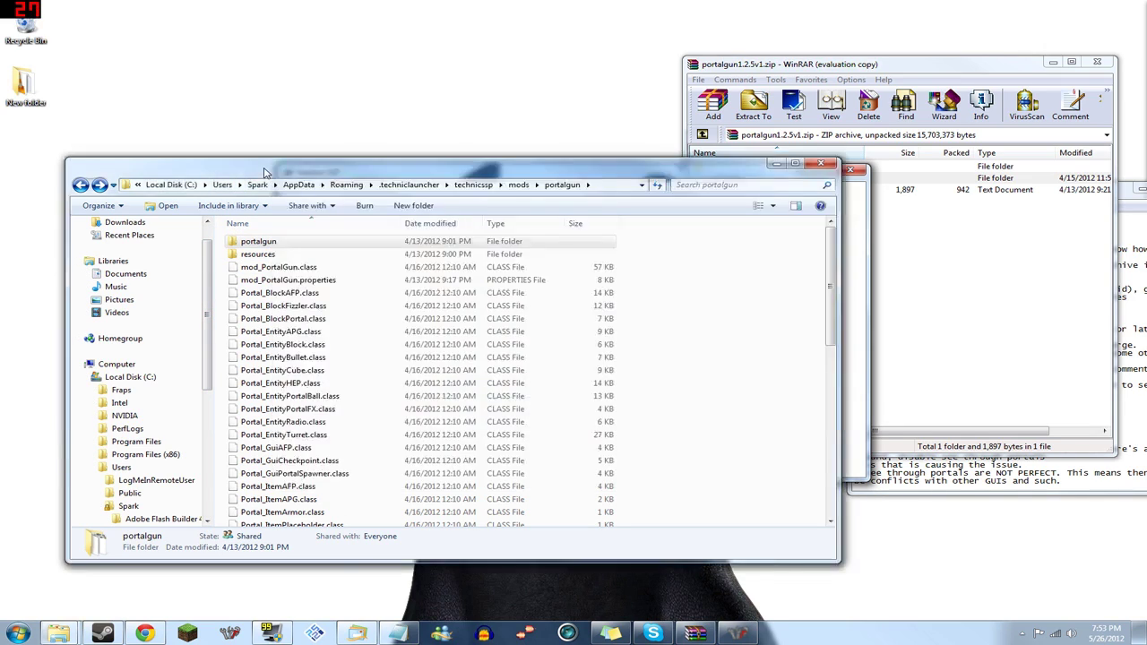
click(862, 269)
click(547, 328)
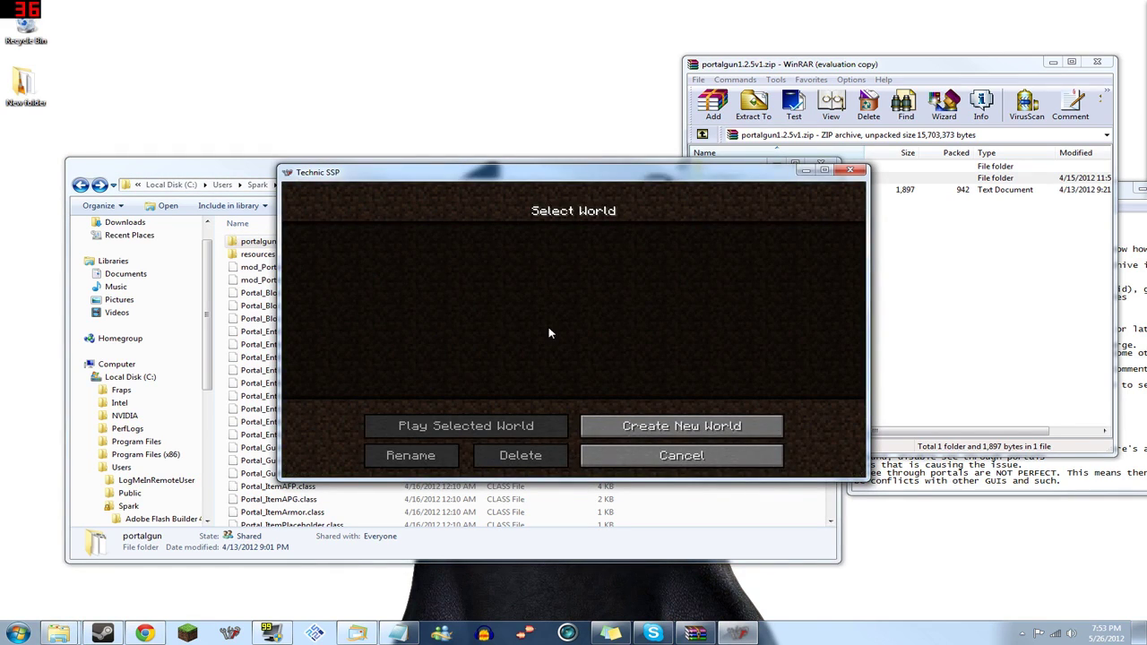
click(656, 427)
key(BackSpace)
key(BackSpace)
key(BackSpace)
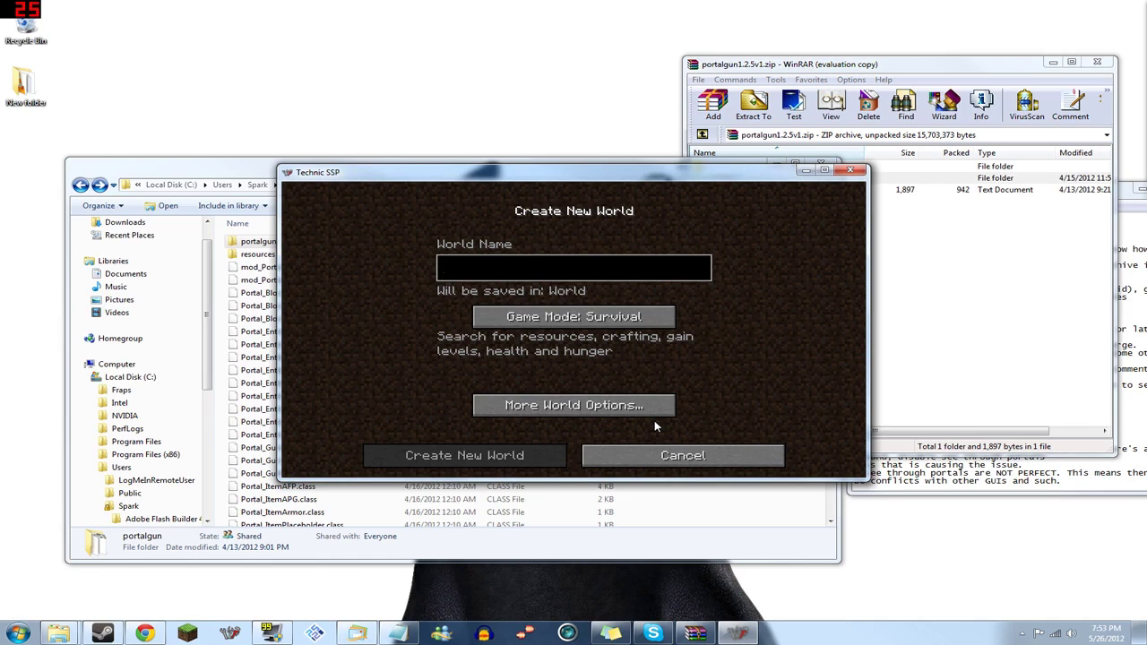
text(Portalgun)
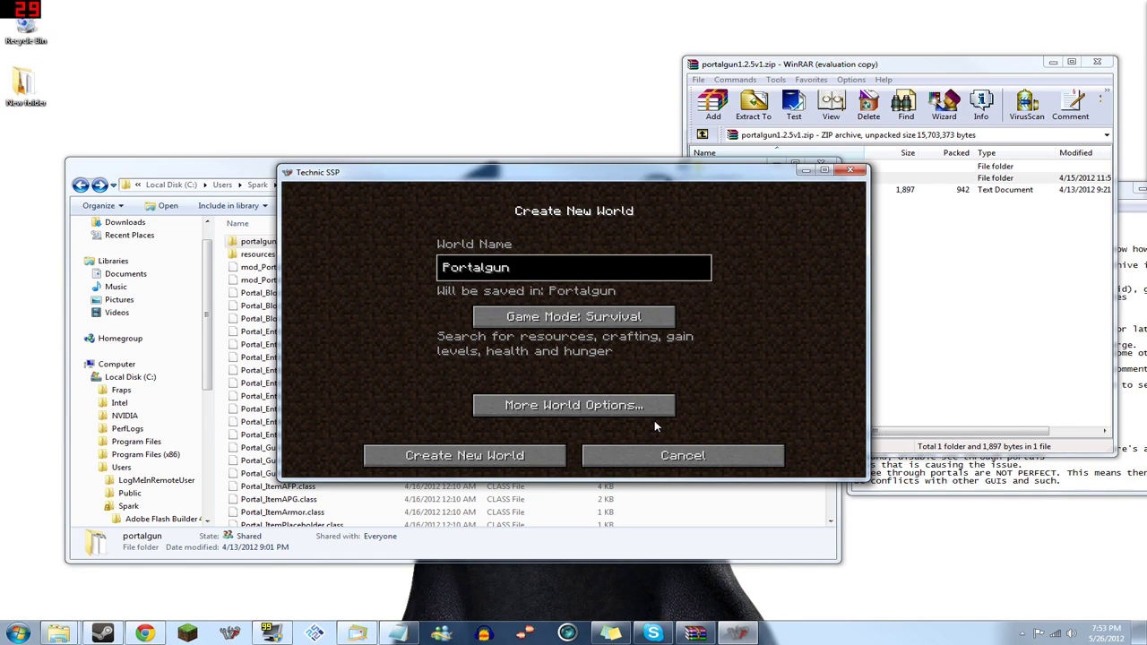
text( test)
key(Return)
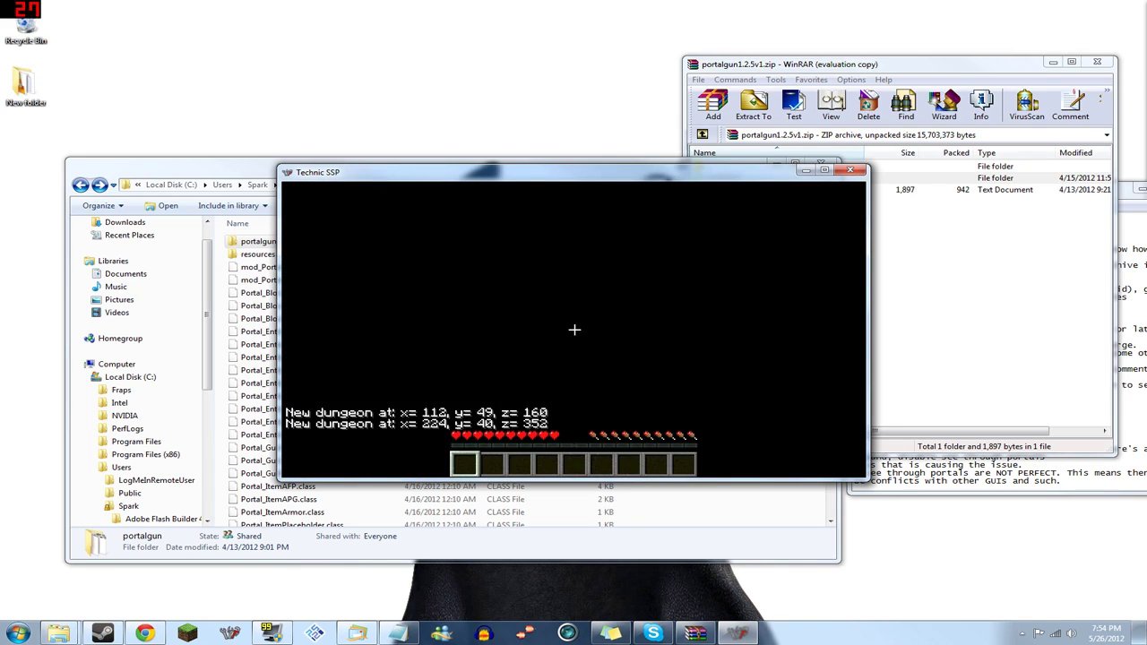
key(e)
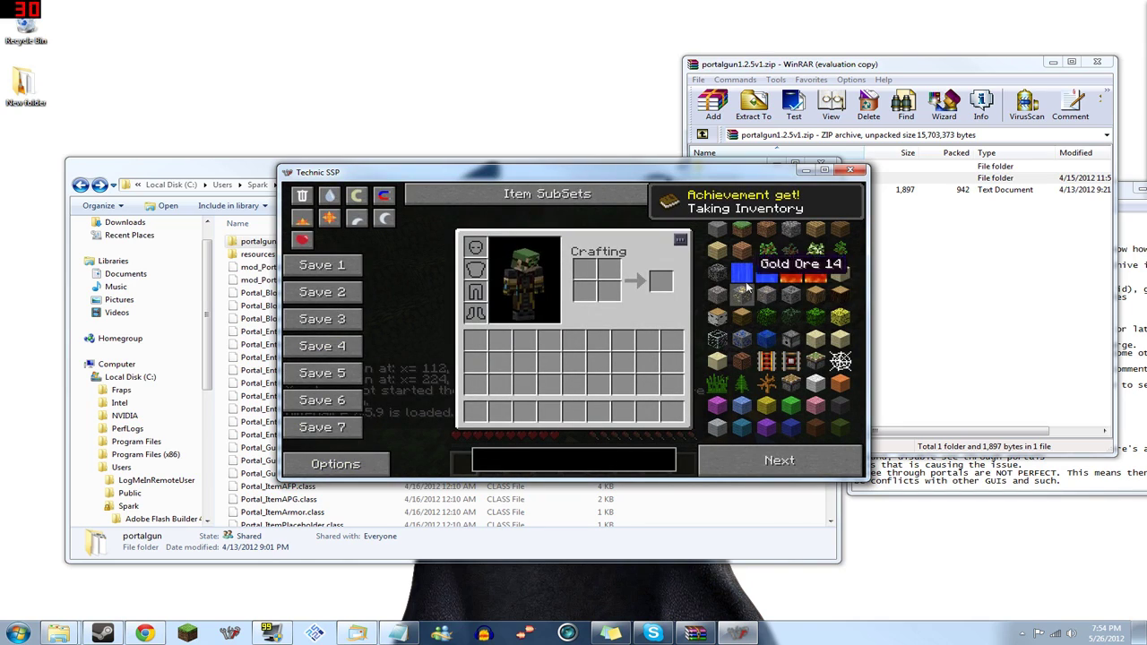
Maximize the game window, then set Brightness to Bright and GUI Scale to Normal in Video Settings.
double_click(754, 170)
key(e)
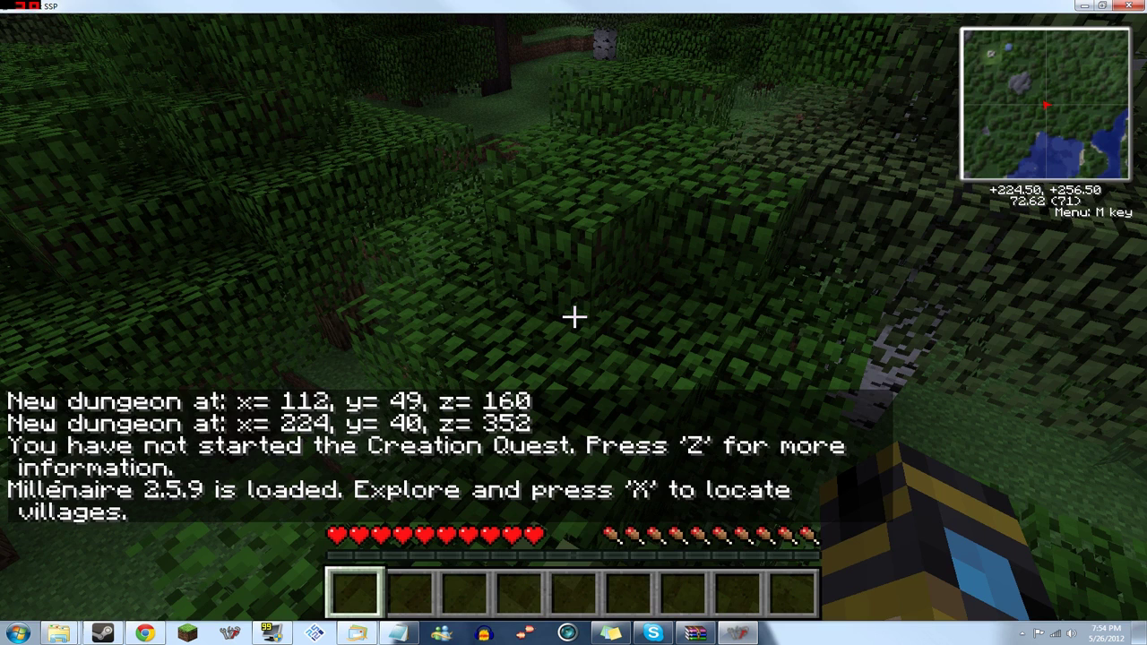
key(Escape)
click(574, 381)
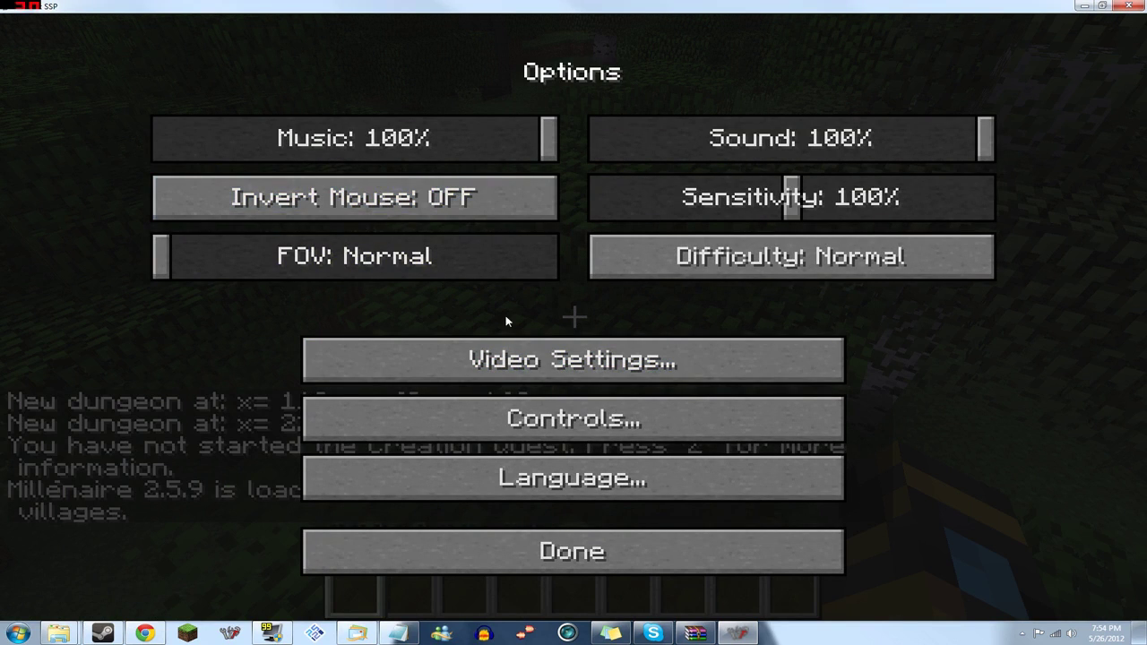
click(587, 363)
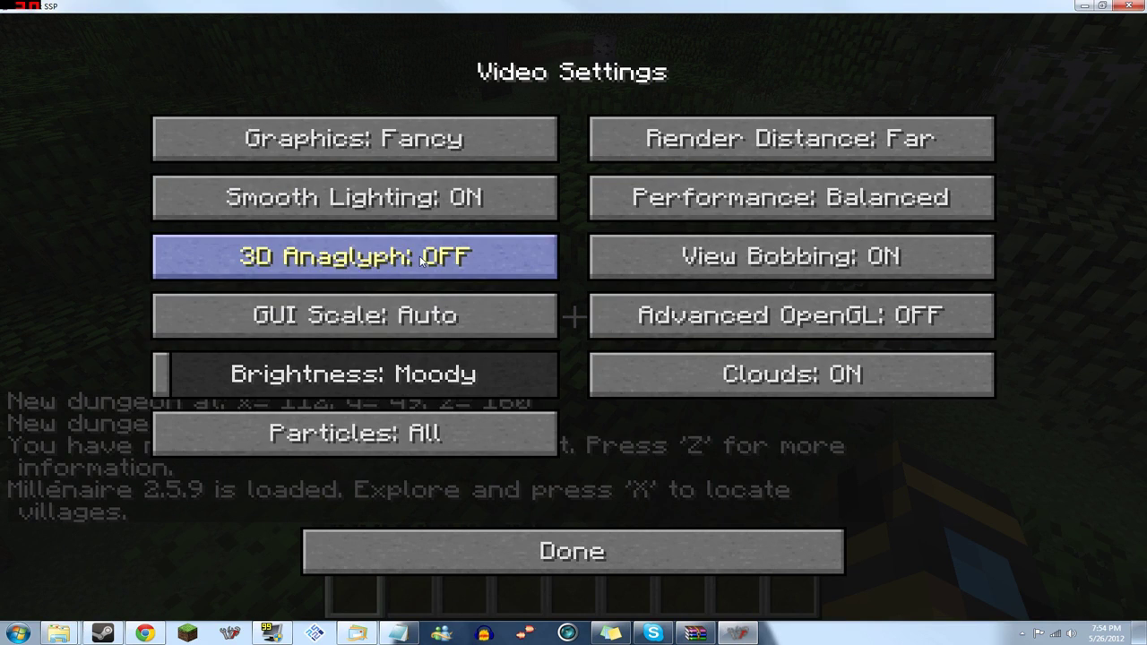
drag(414, 374, 551, 373)
click(448, 325)
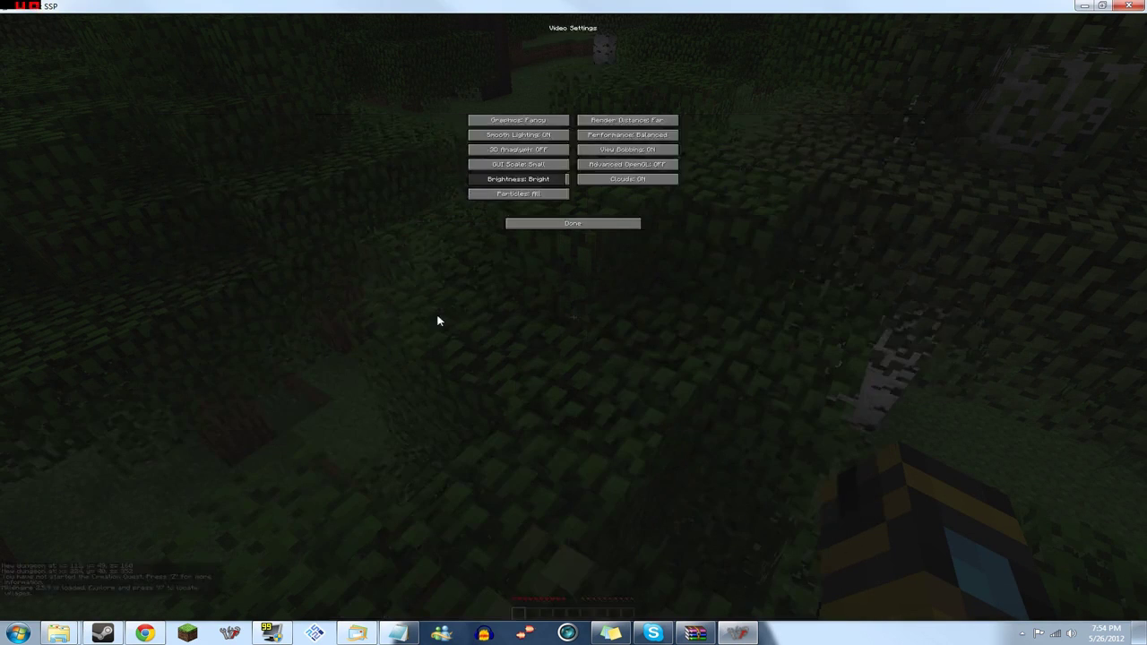
click(538, 165)
click(558, 336)
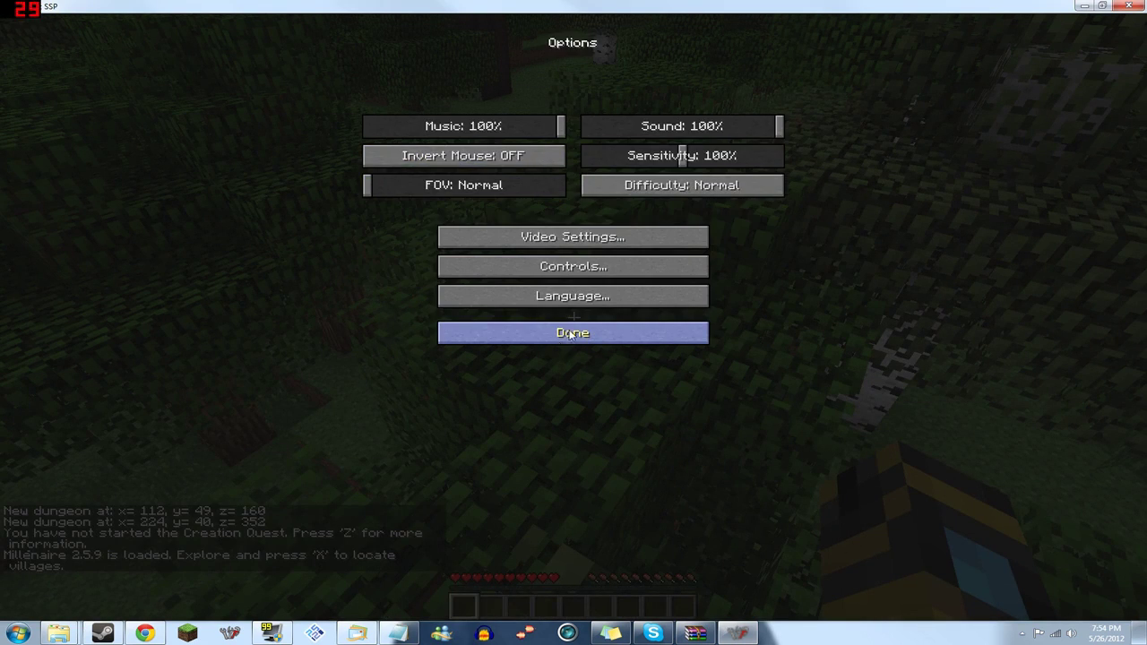
click(558, 336)
Take seven Portal Gun variants, a cyan portal item and two Weighted Companion Cubes from the item list.
key(e)
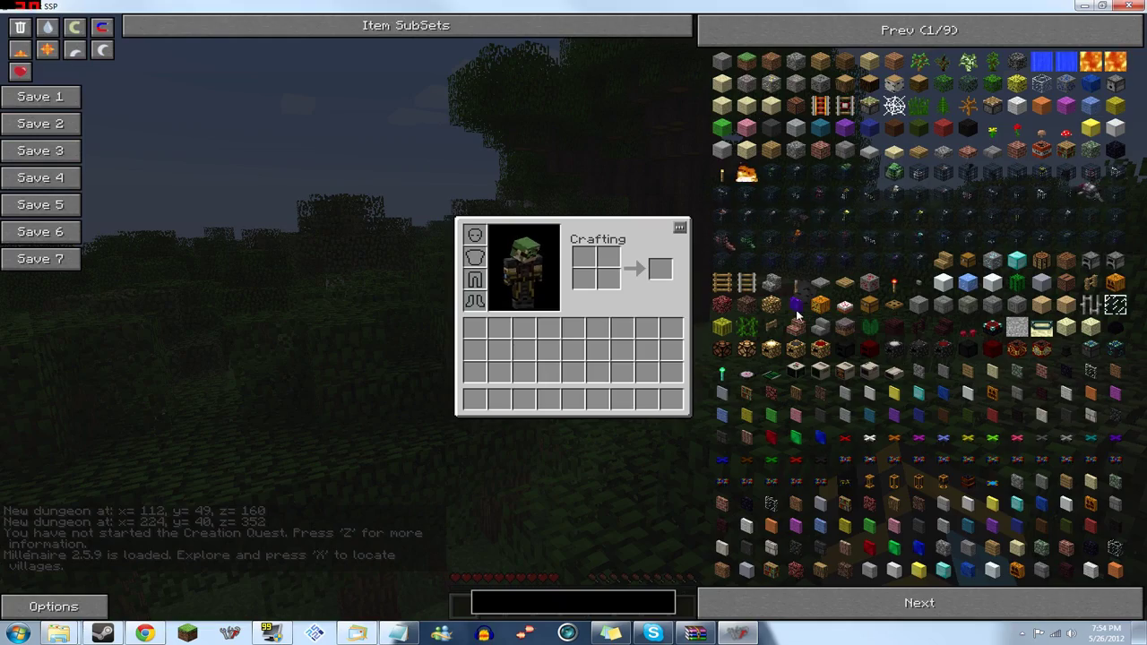
scroll(893, 210, up, 2)
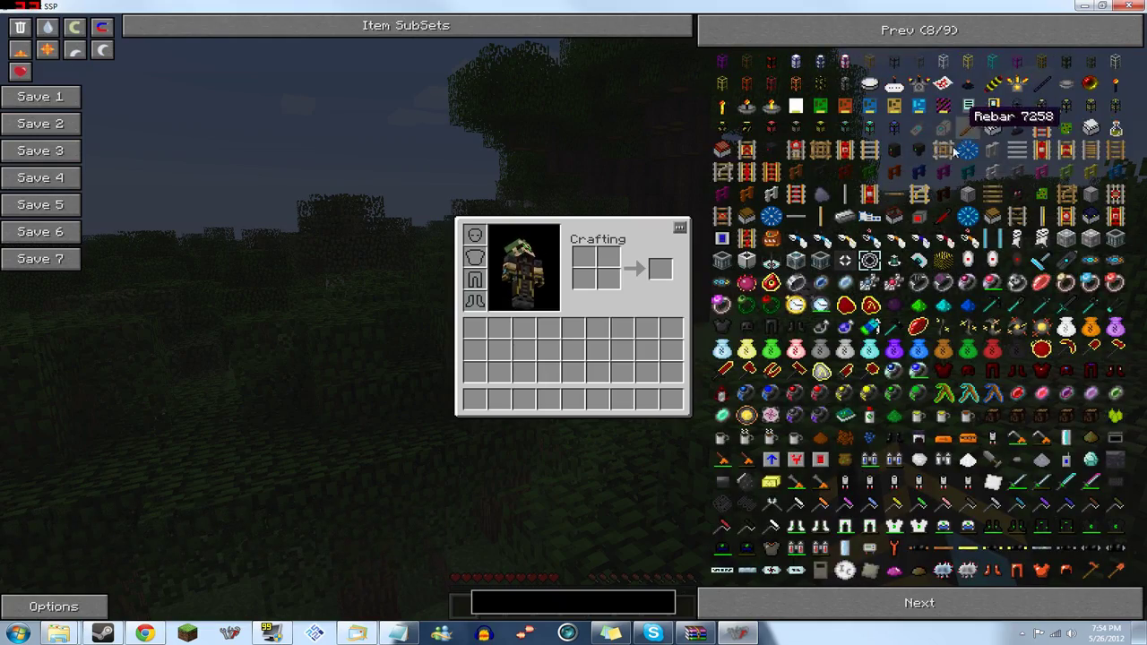
click(797, 240)
click(821, 240)
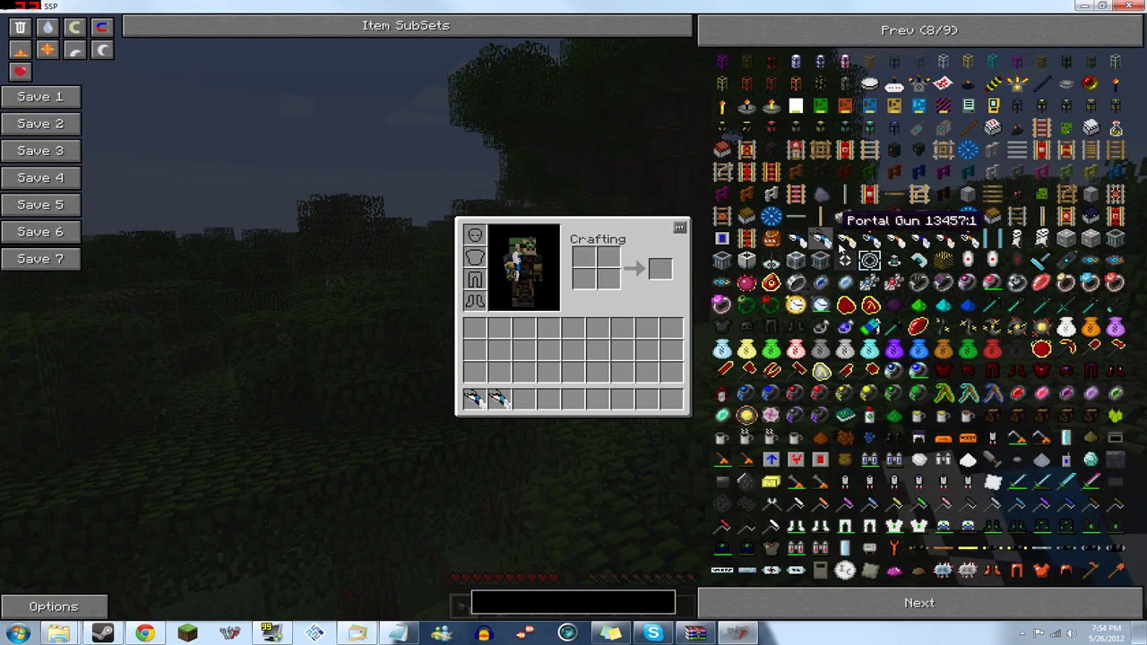
click(845, 240)
click(870, 240)
click(895, 240)
click(919, 240)
click(944, 241)
click(986, 238)
click(1090, 238)
click(1091, 239)
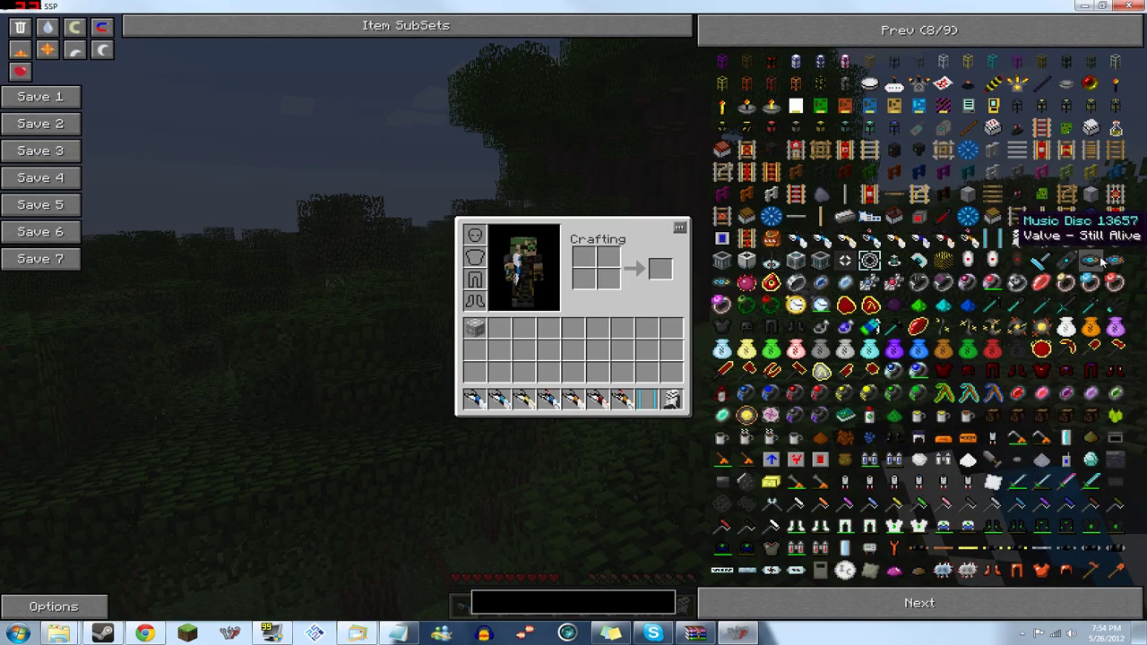
Move four spare Portal Guns into the backpack and put the Companion Cube in the hotbar.
key(e)
key(e)
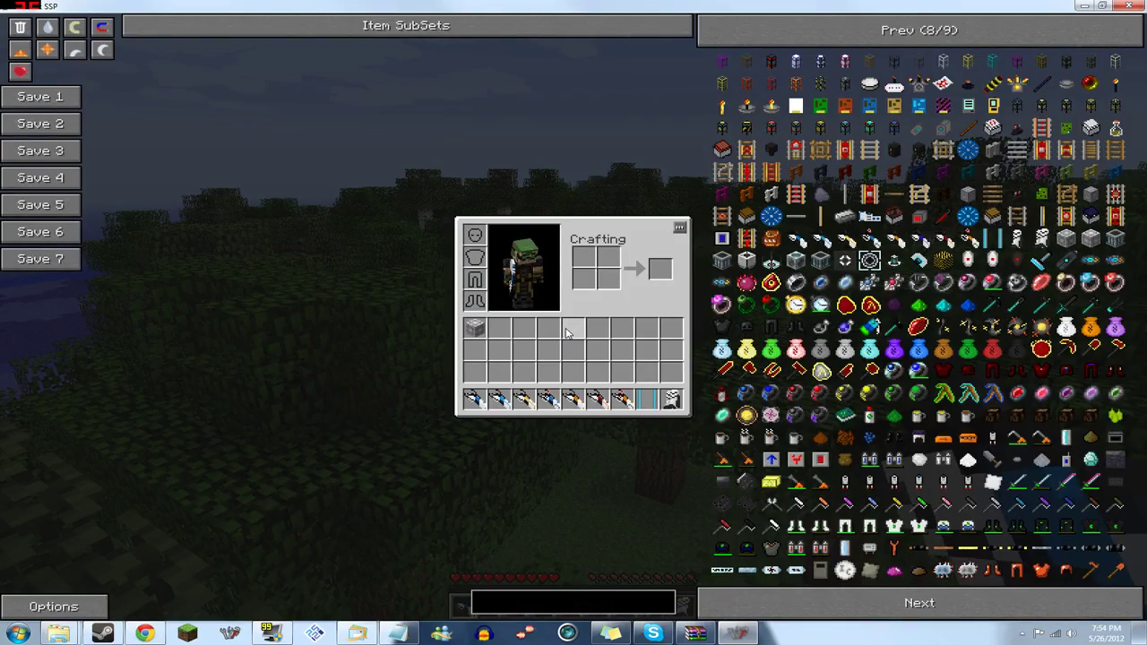
shift+click(524, 398)
shift+click(573, 399)
shift+click(598, 398)
shift+click(621, 399)
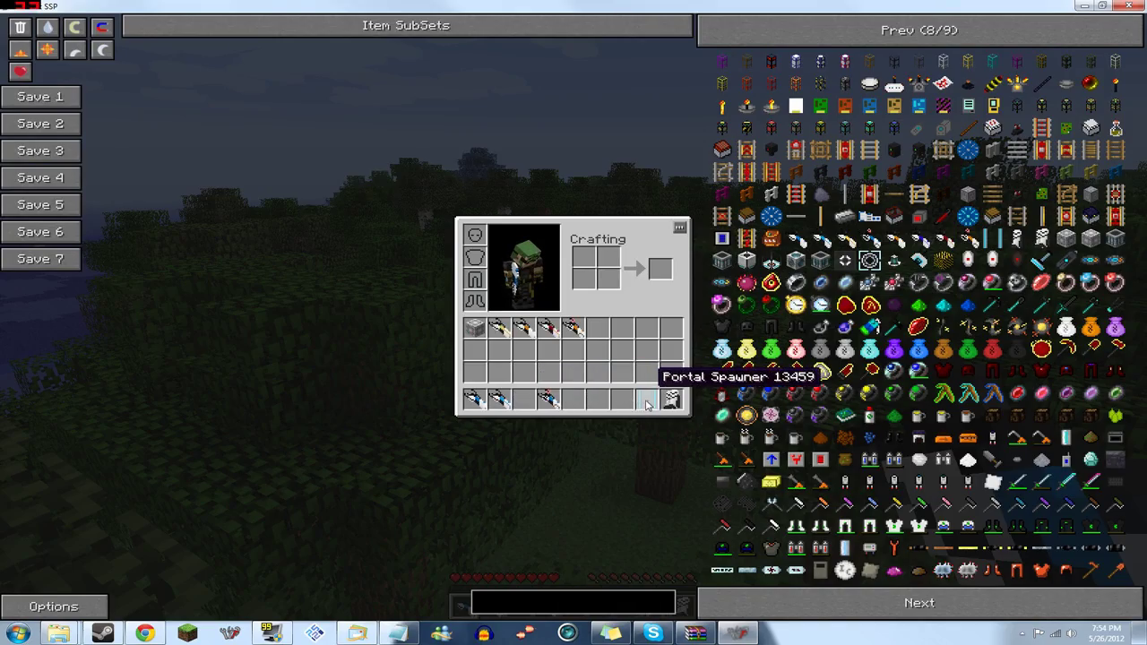
shift+click(481, 331)
Close the inventory and walk into the birch forest holding the Companion Cube.
key(e)
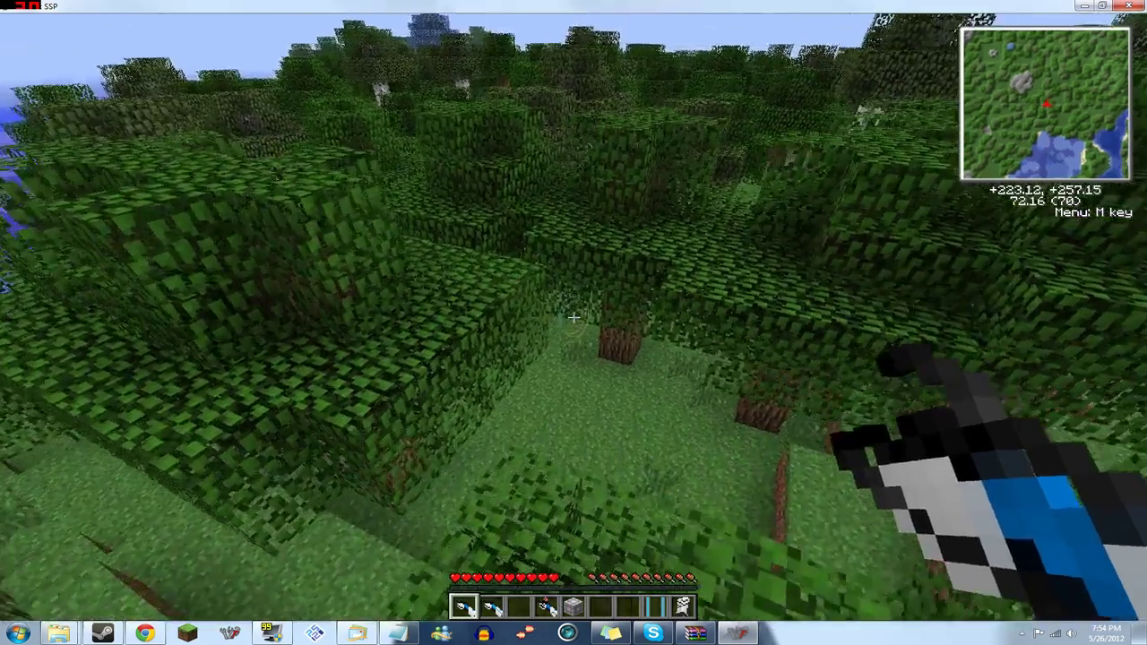
key(w)
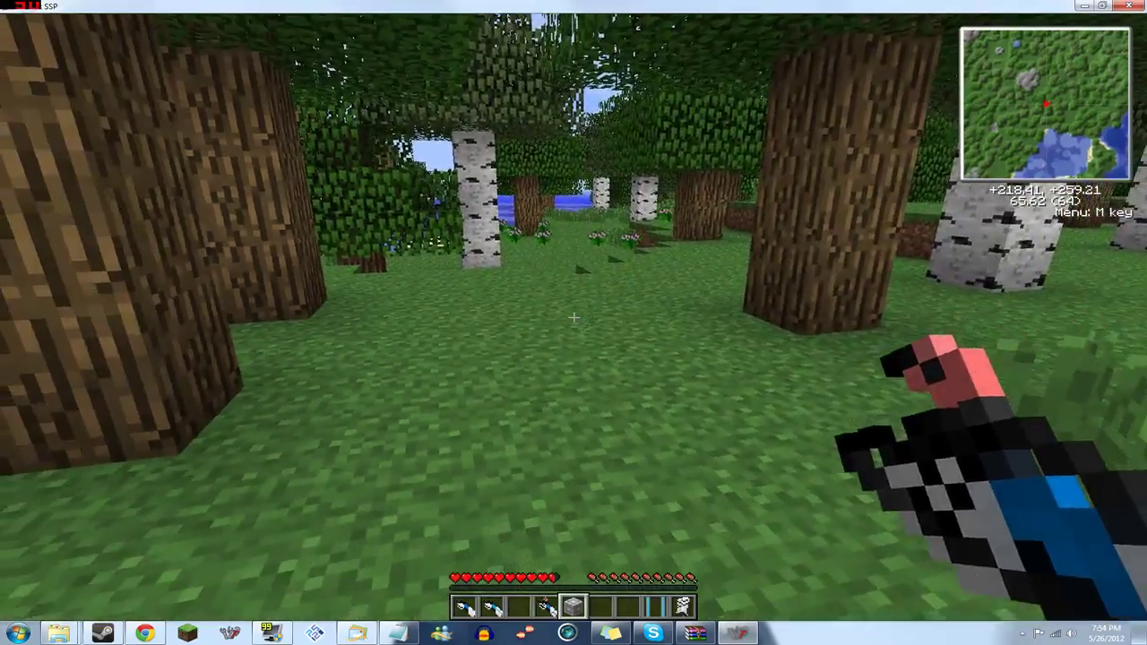
scroll(573, 316, down, 1)
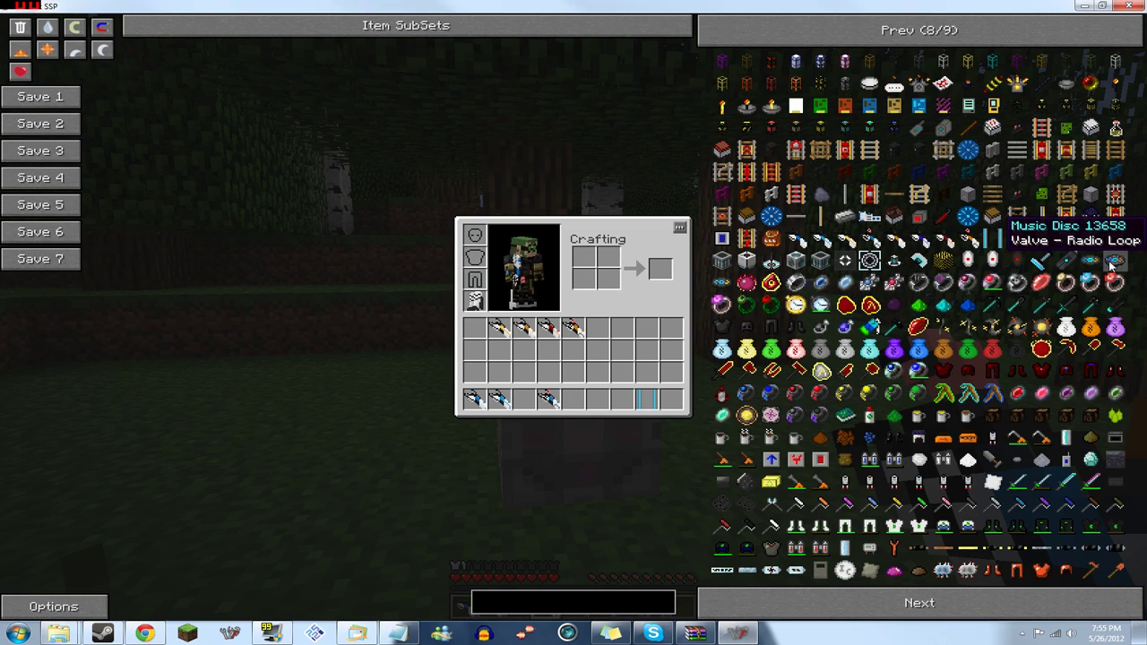
Take a jukebox from NEI page 1 and place it on the grass beside the Companion Cube.
scroll(858, 318, up, 7)
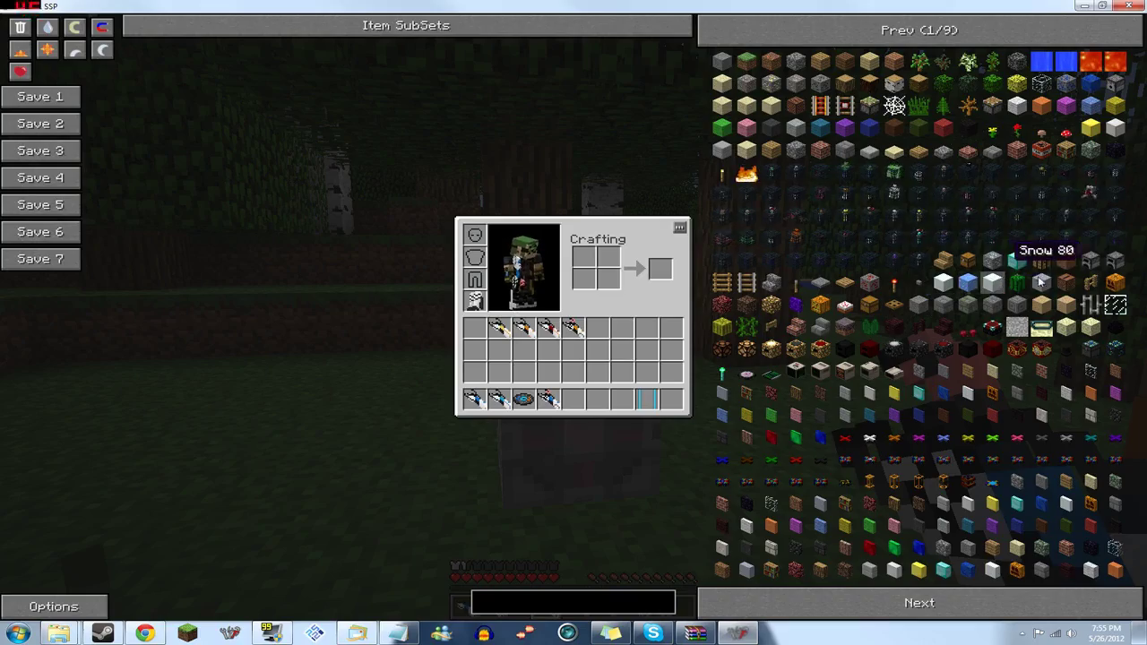
key(e)
key(5)
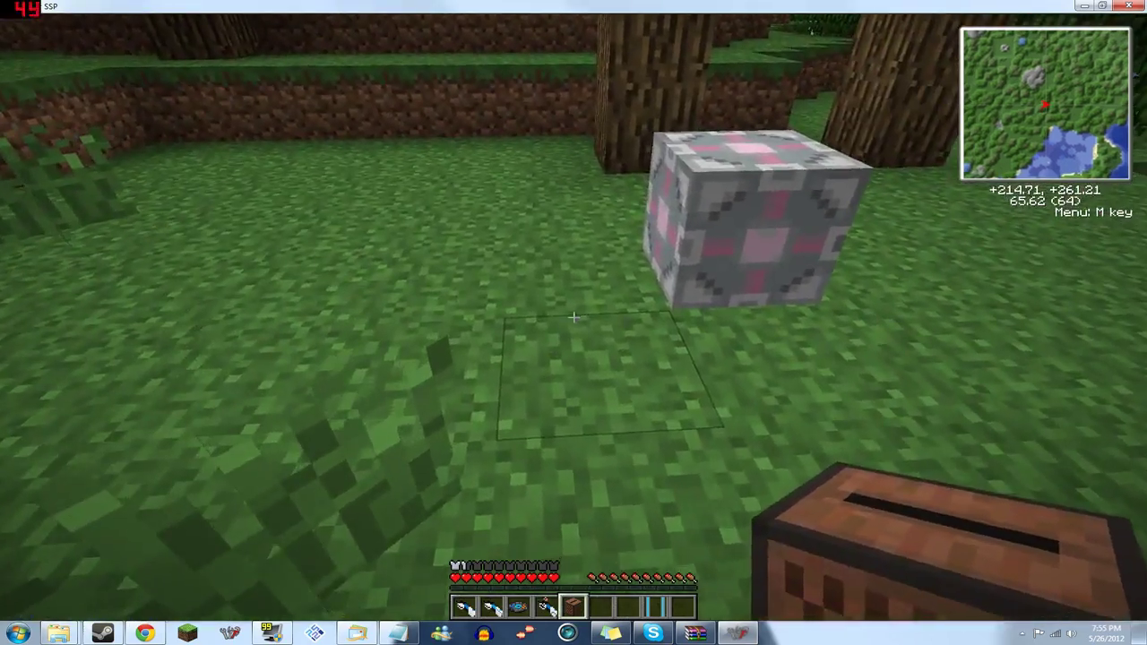
right_click(574, 317)
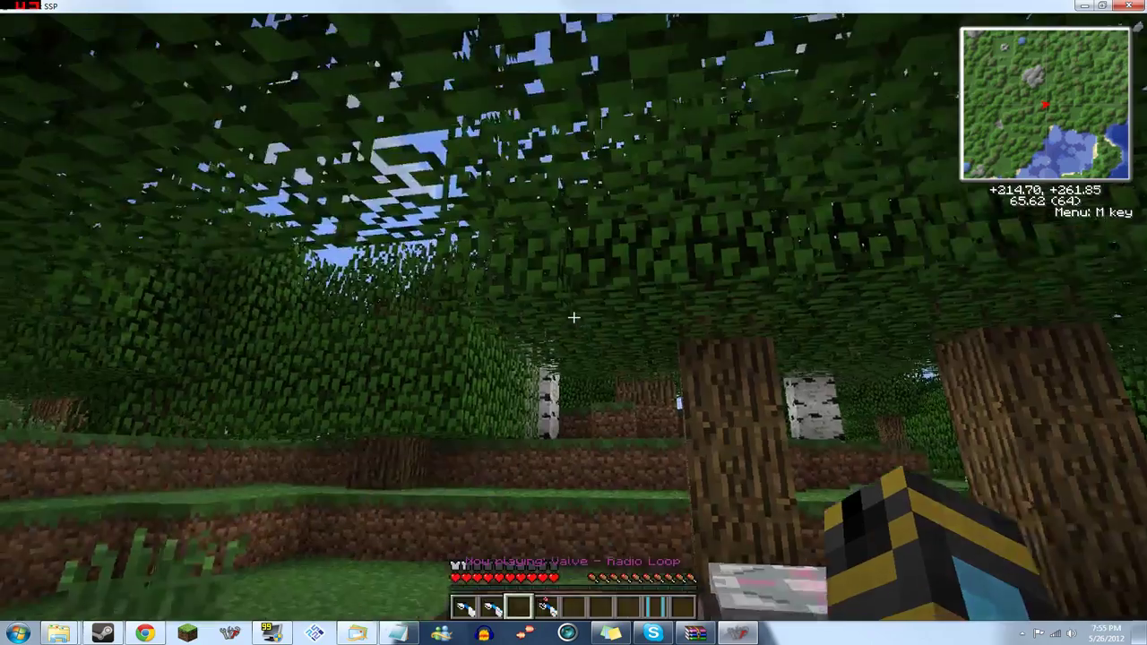
Play the Valve – Radio Loop disc in the jukebox, dismiss Sticky Keys, and pause the game.
key(3)
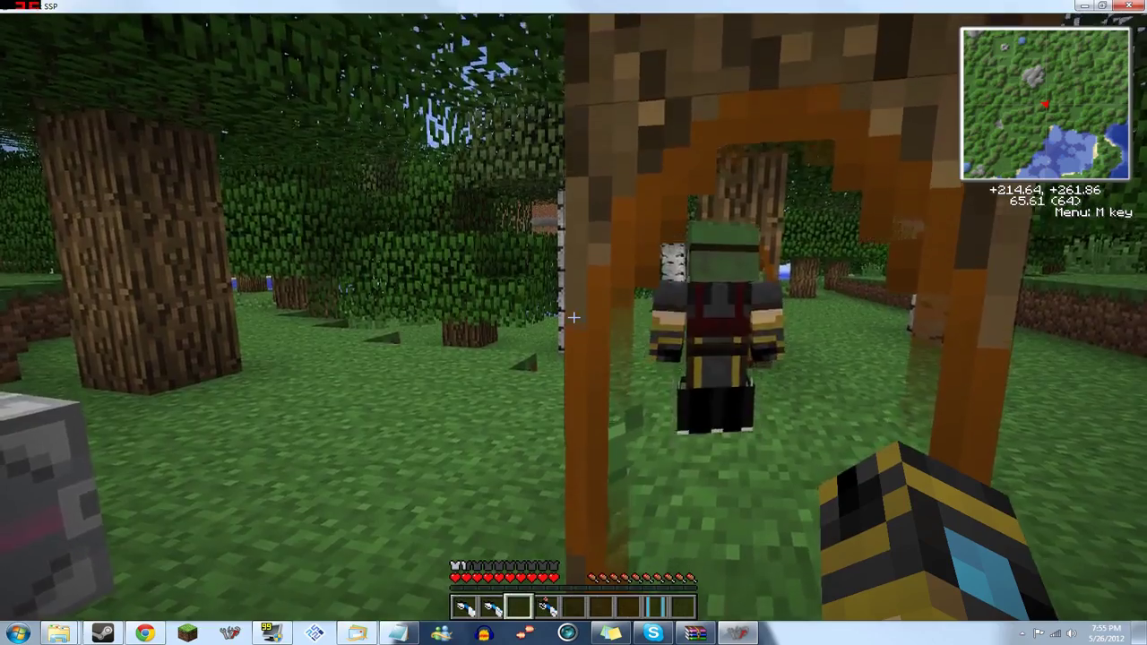
key(shift)
key(shift)
key(shift)
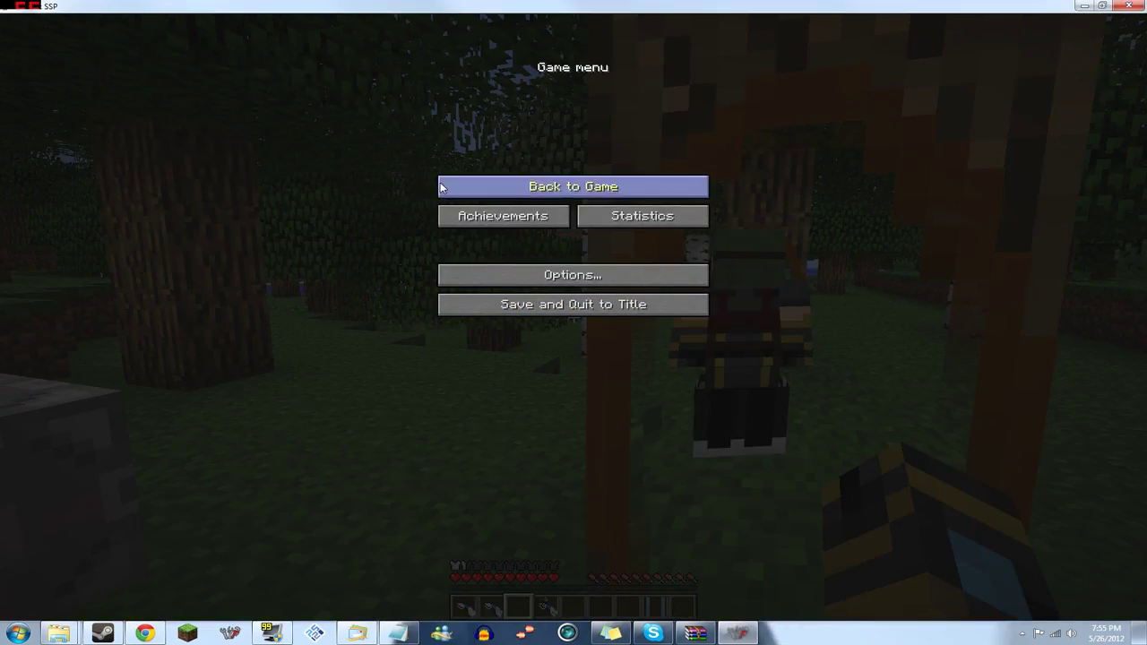
click(440, 186)
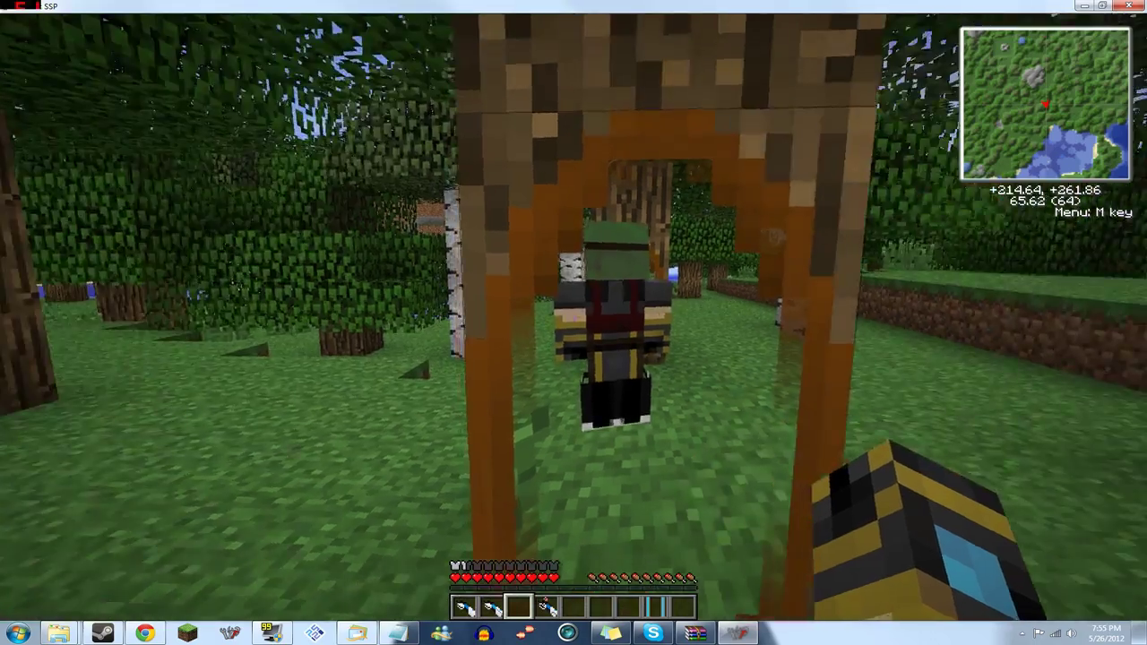
key(Escape)
Leave the Options menu, equip the Portal Gun and fire a blue portal onto a tree trunk.
click(606, 278)
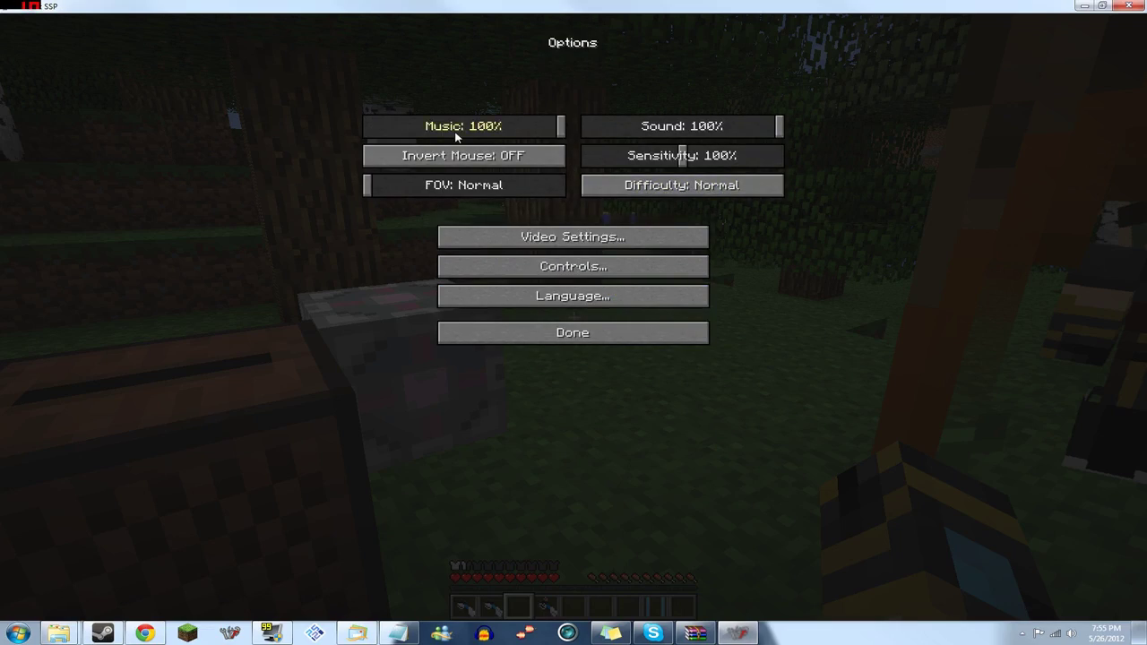
key(Escape)
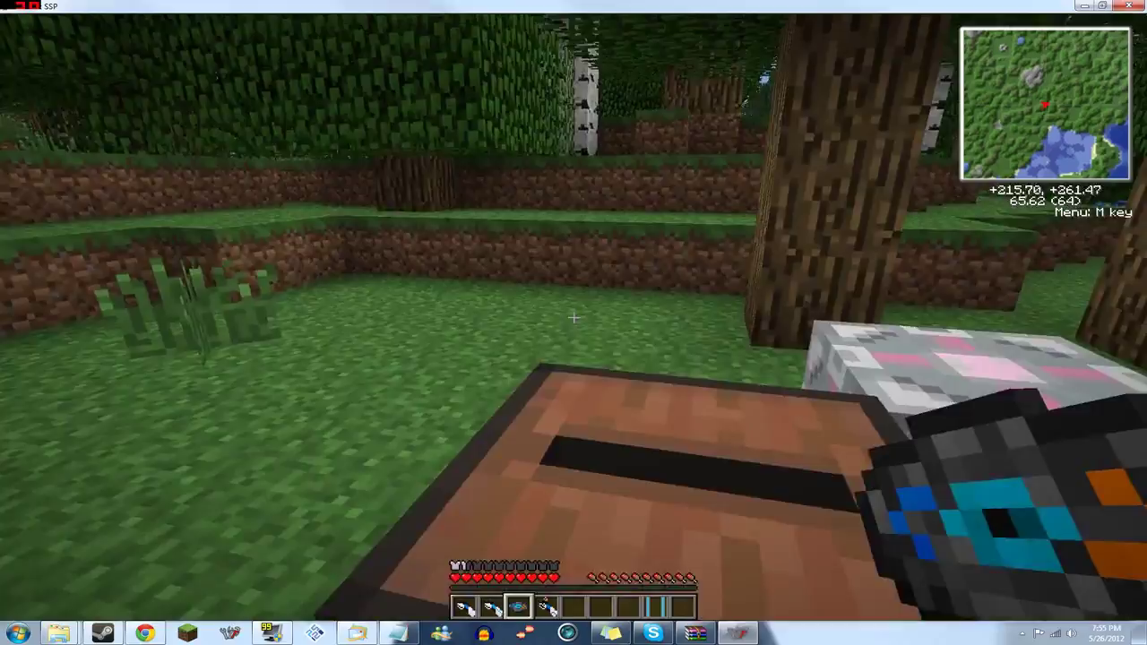
key(1)
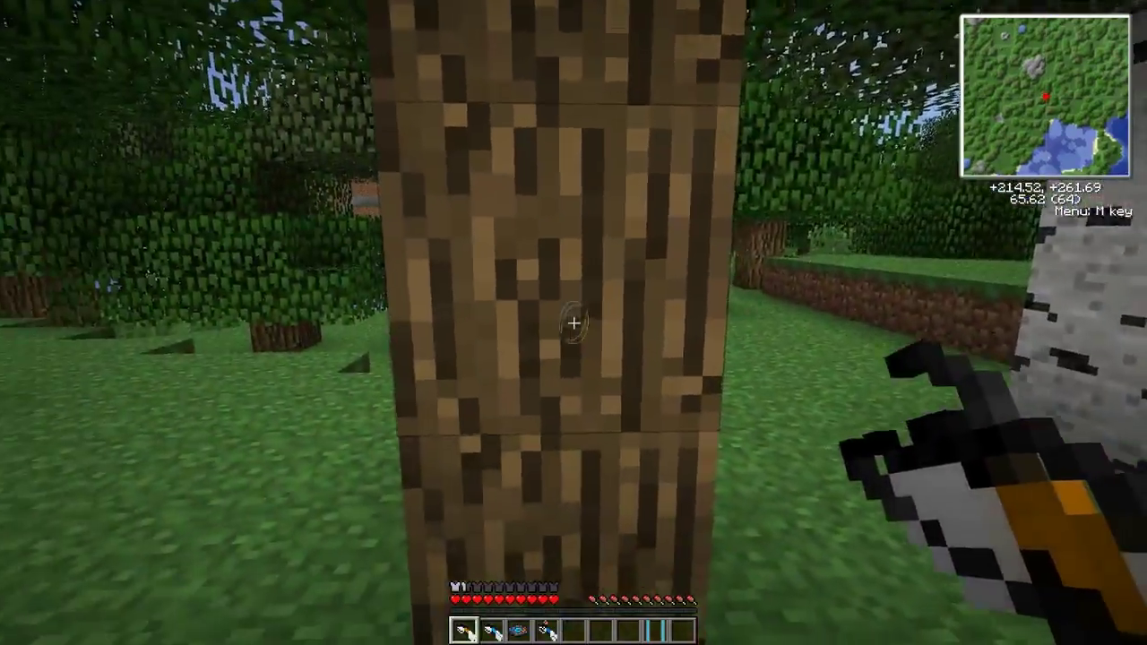
click(573, 323)
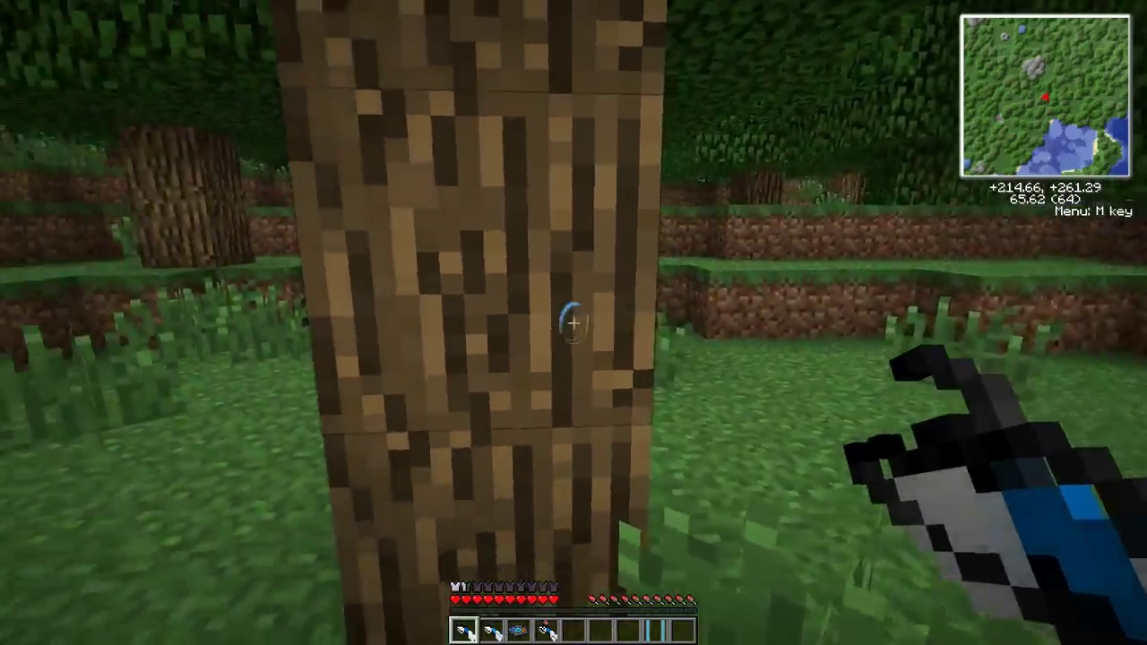
Fire an orange portal onto another trunk and walk through it to the jukebox and cube.
key(w)
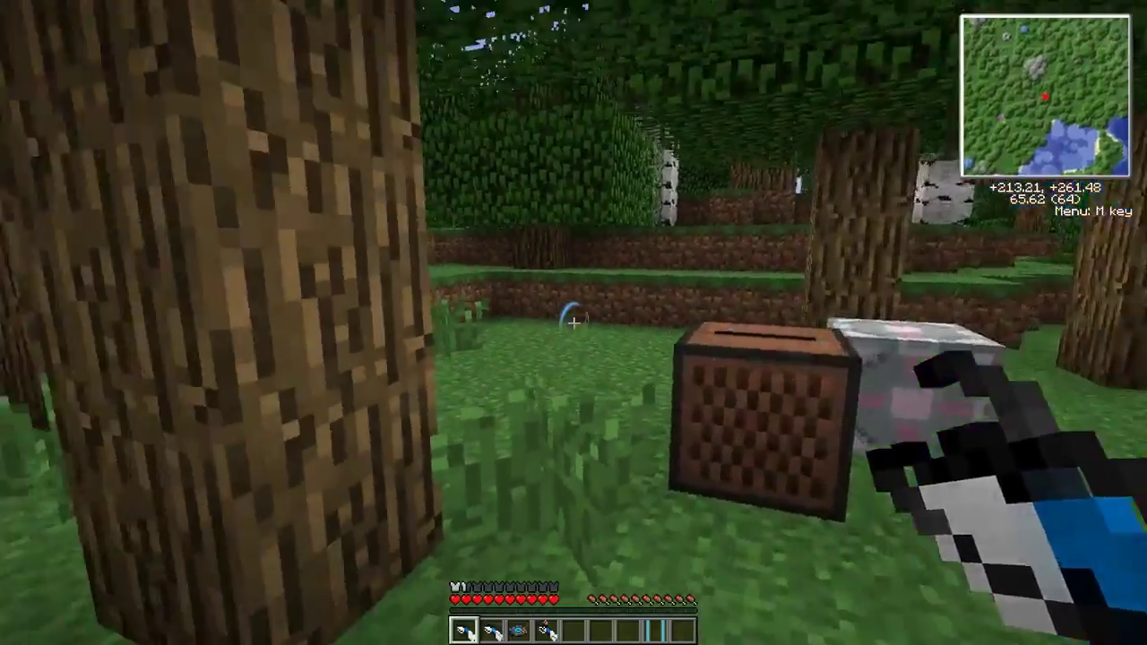
right_click(573, 322)
key(w)
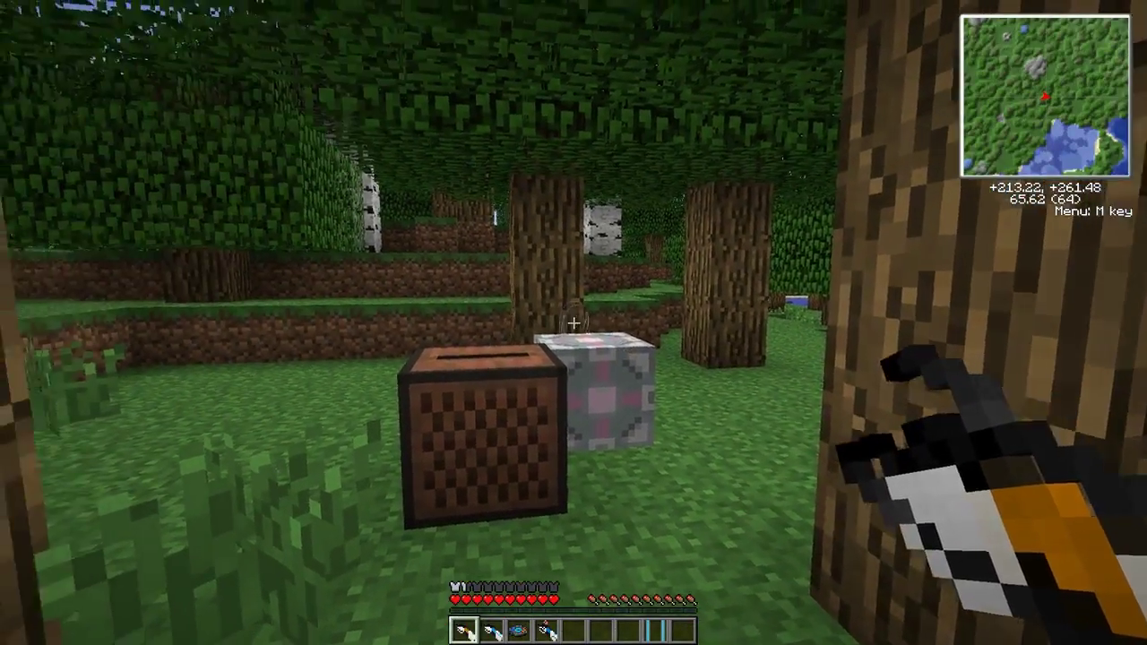
key(w)
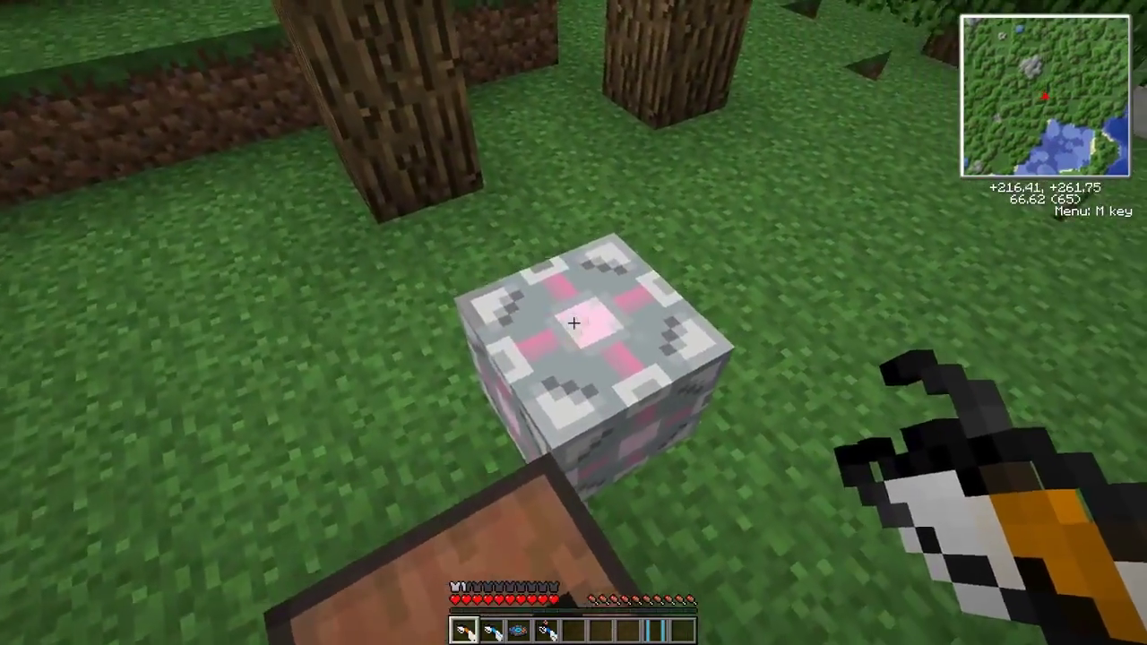